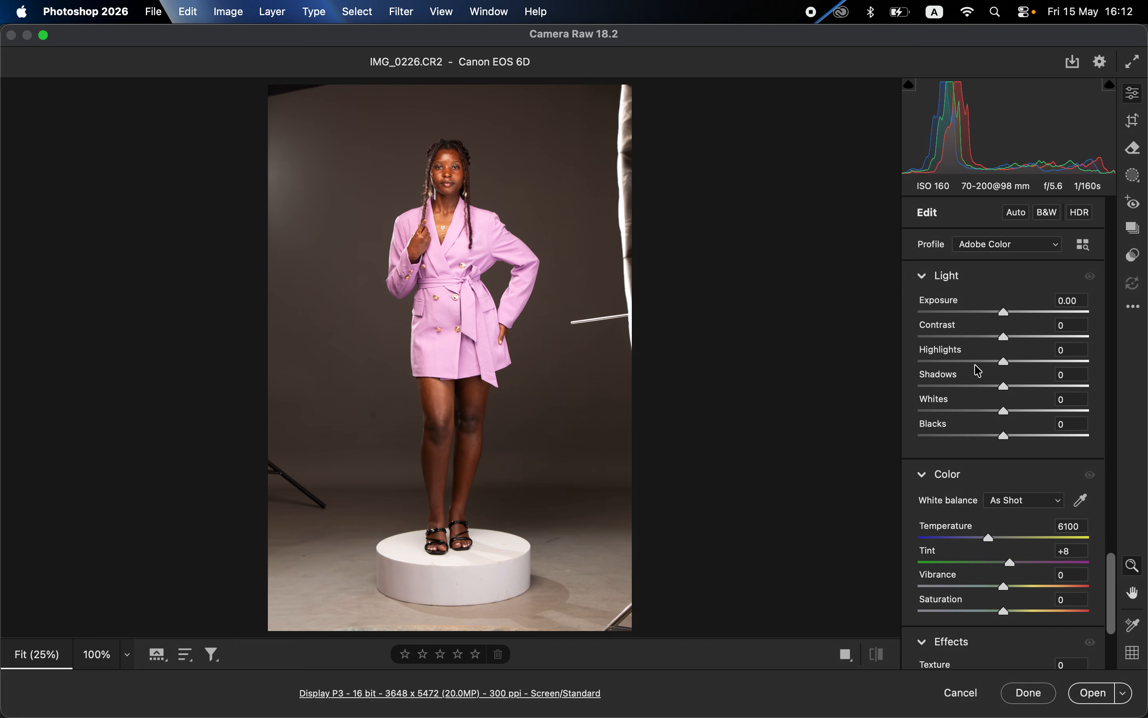
Step: Set Exposure to +0.25, Contrast to +5, Highlights to -44, Shadows to +37, Whites to -13 and Blacks to -9
{"action": "left_click_drag", "start_coordinate": [980, 362], "coordinate": [969, 365]}
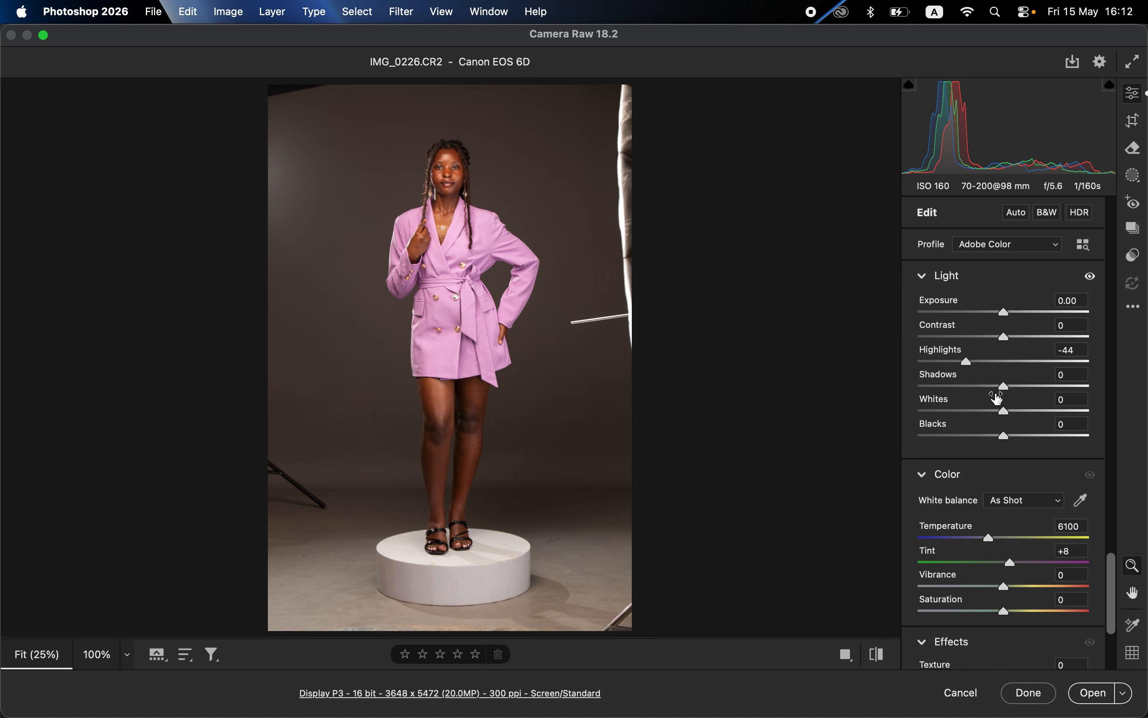
{"action": "mouse_move", "coordinate": [1004, 418]}
{"action": "left_mouse_down"}
{"action": "mouse_move", "coordinate": [994, 419]}
{"action": "mouse_move", "coordinate": [997, 437]}
{"action": "left_mouse_up"}
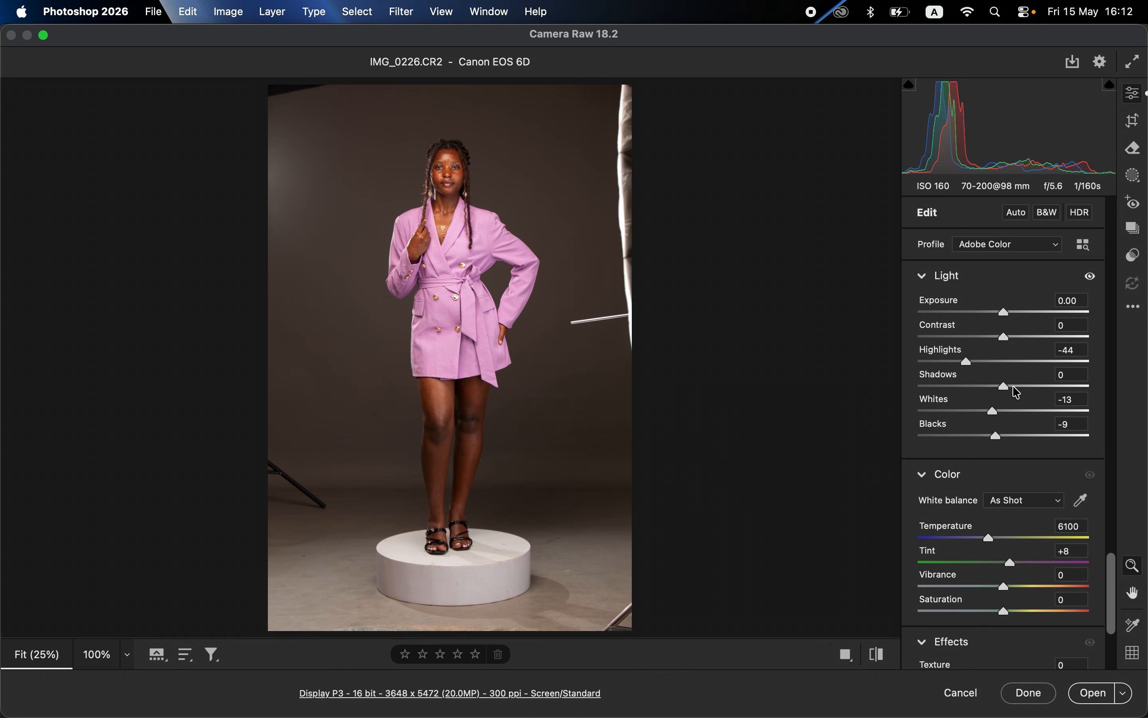
{"action": "left_click_drag", "start_coordinate": [1016, 386], "coordinate": [1034, 393]}
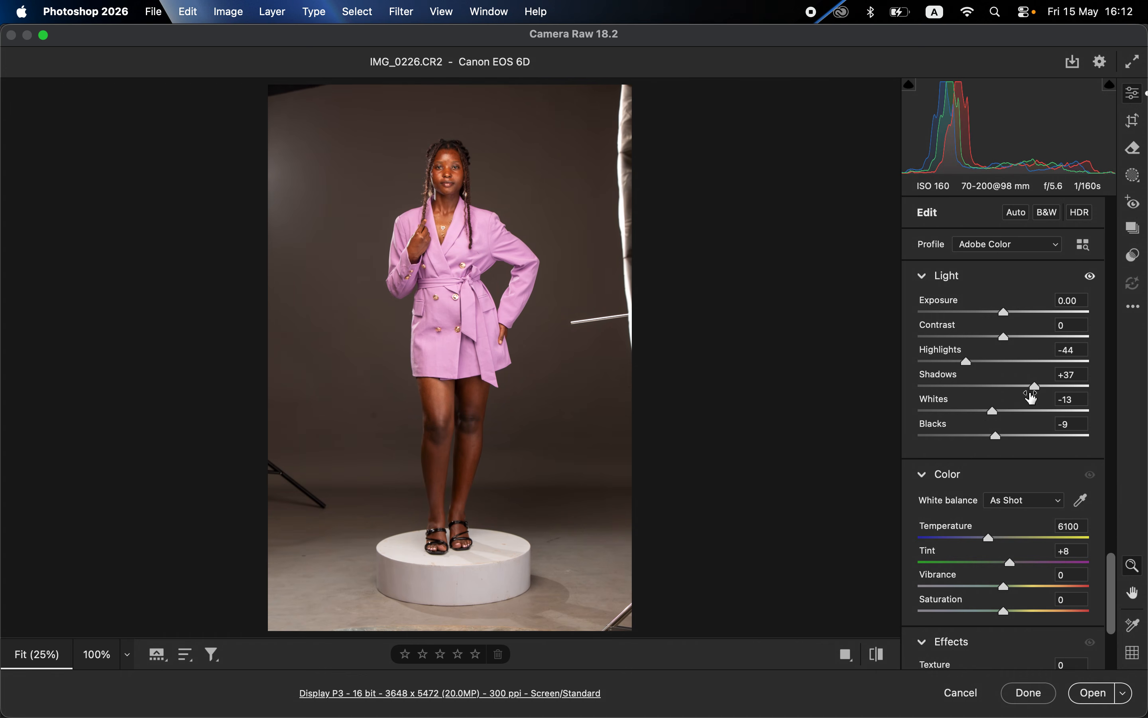
{"action": "left_click_drag", "start_coordinate": [1012, 341], "coordinate": [1010, 314]}
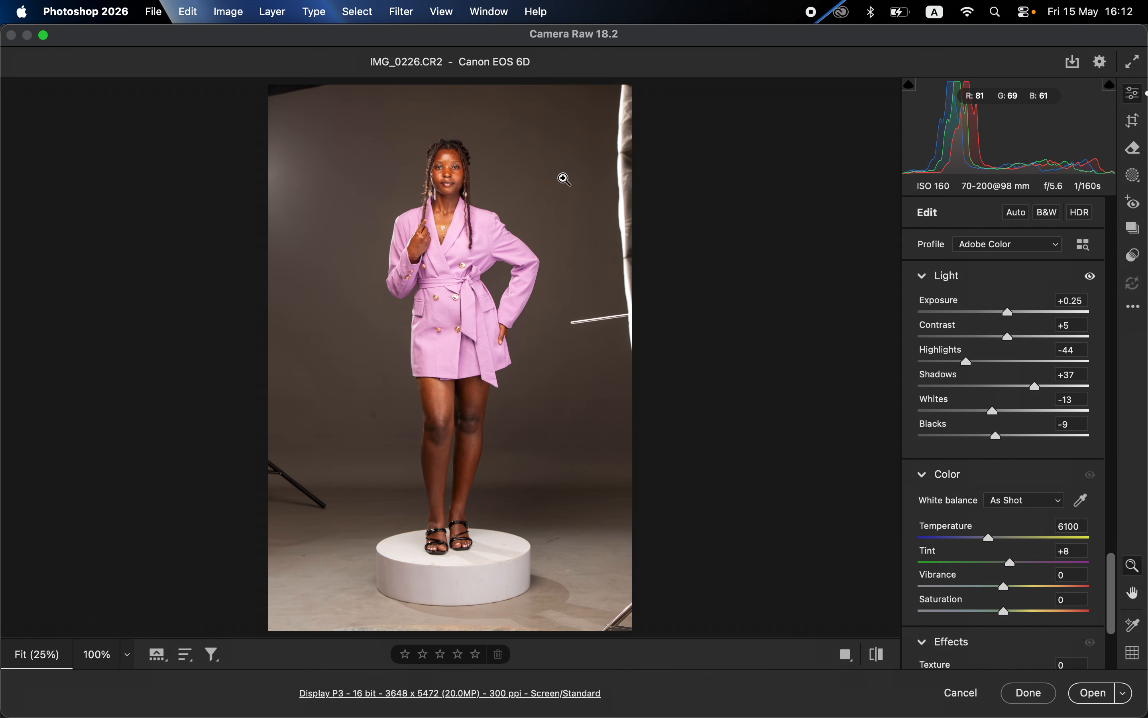
Step: Create a Background mask and cool the masked backdrop by setting its Temperature to -21
{"action": "left_click", "coordinate": [1135, 177]}
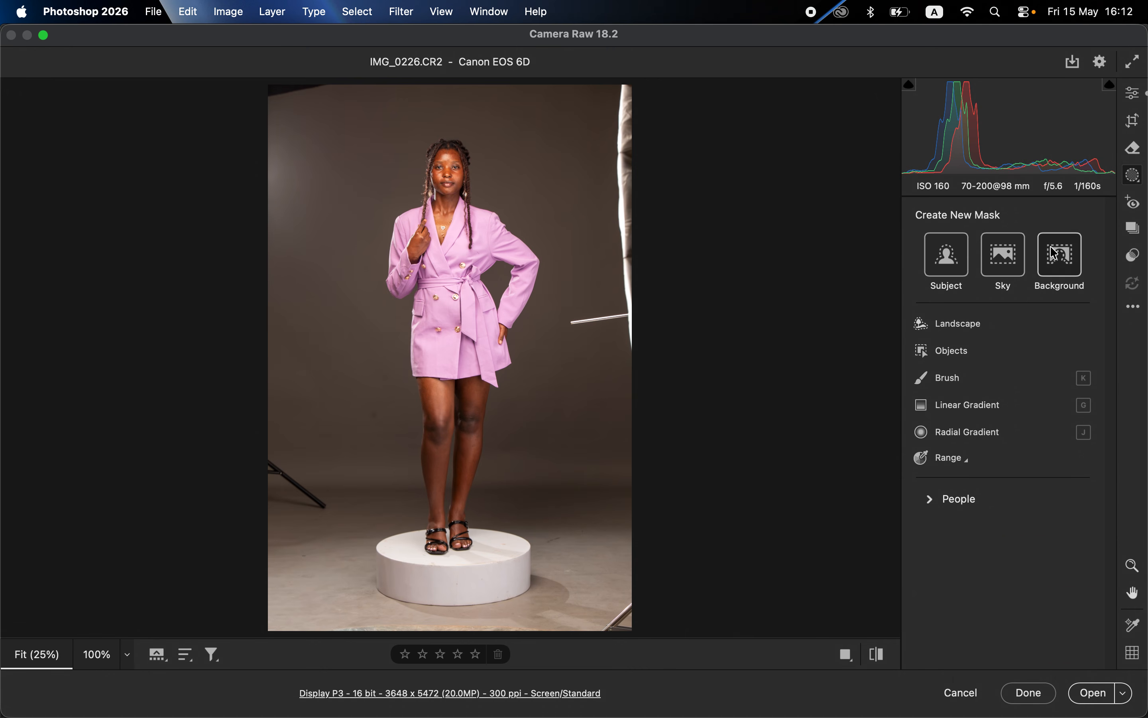
{"action": "left_click", "coordinate": [1058, 257]}
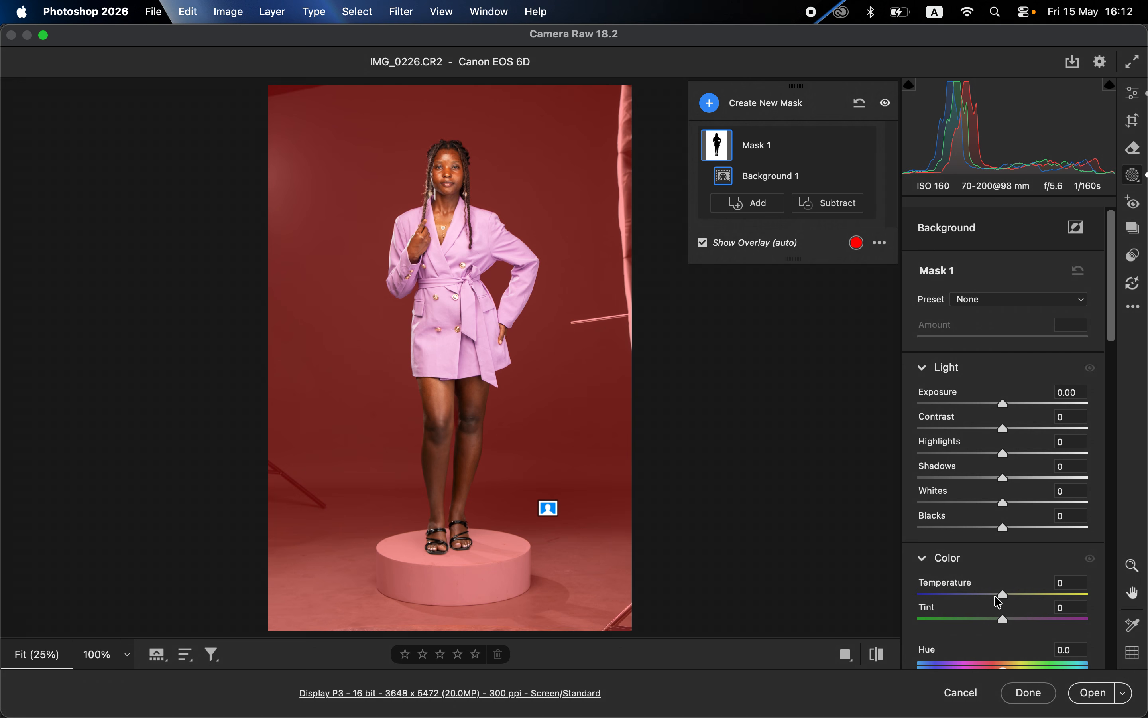
{"action": "left_click_drag", "start_coordinate": [994, 599], "coordinate": [987, 597]}
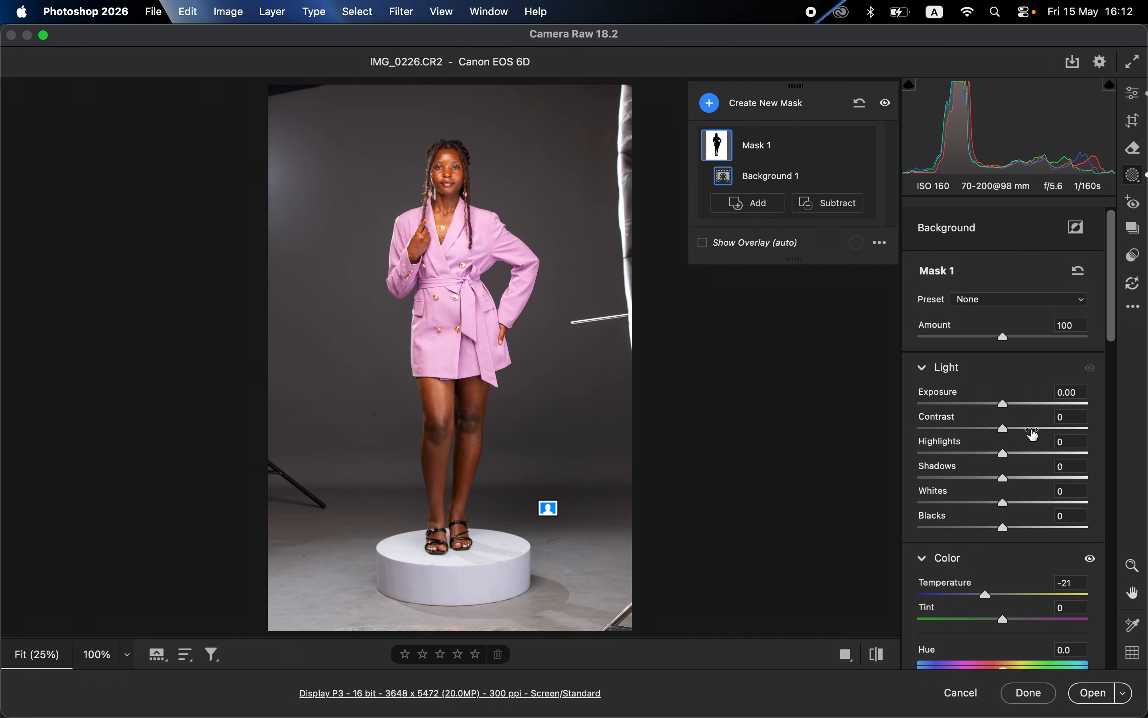
Step: Return to the global edit settings and raise the photo's Vibrance slightly
{"action": "left_click", "coordinate": [1132, 95]}
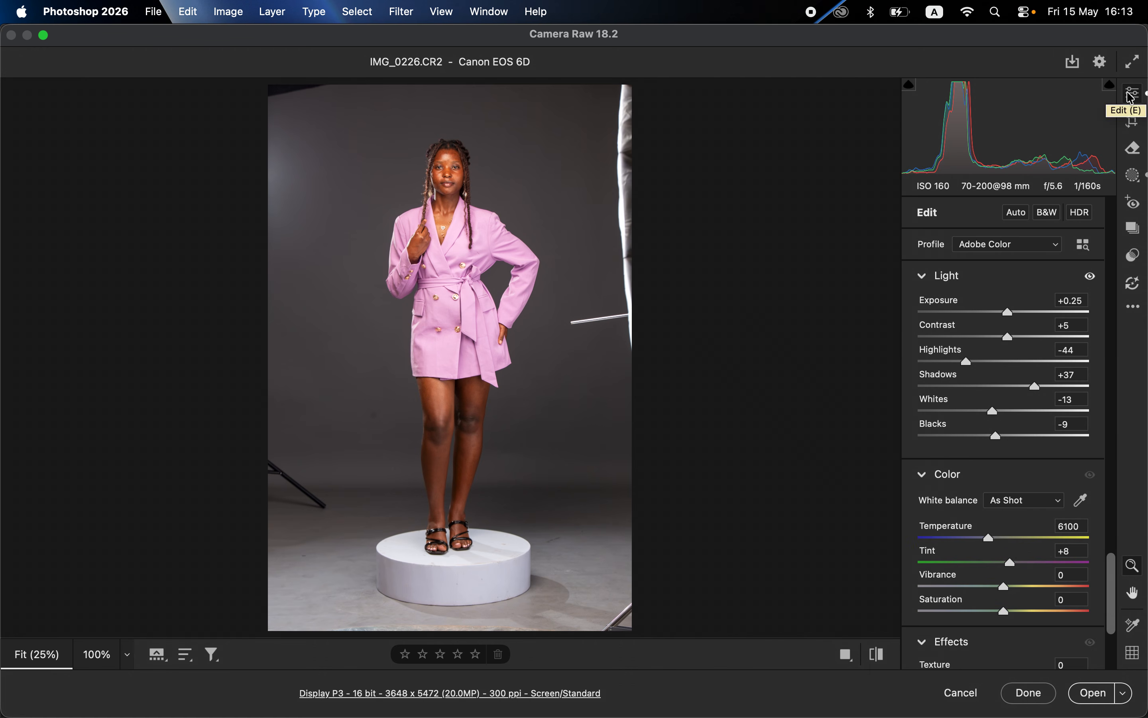
{"action": "scroll", "coordinate": [1024, 516], "scroll_direction": "down", "scroll_amount": 2}
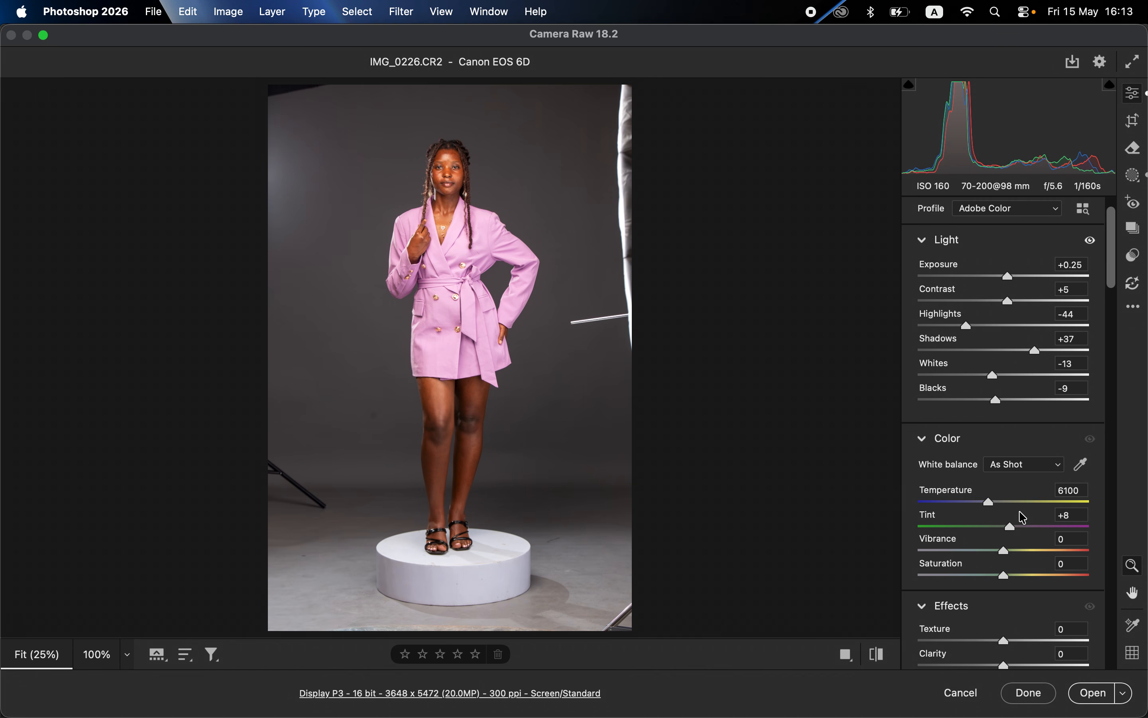
{"action": "left_click_drag", "start_coordinate": [1005, 550], "coordinate": [1009, 551]}
Step: Look through the Color Mixer's Hue, Saturation, Luminance and Point Color controls
{"action": "left_click_drag", "start_coordinate": [1108, 282], "coordinate": [1097, 441]}
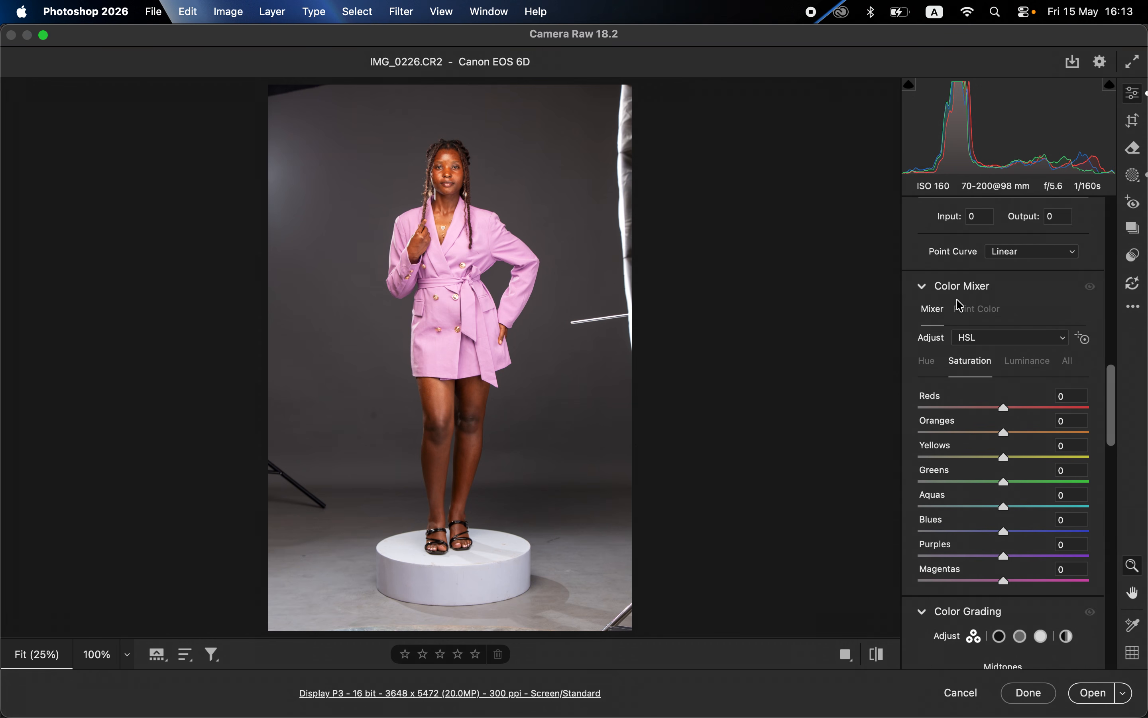
{"action": "left_click", "coordinate": [983, 318]}
{"action": "left_click", "coordinate": [931, 317]}
{"action": "left_click", "coordinate": [931, 367]}
{"action": "left_click", "coordinate": [970, 365]}
{"action": "left_click", "coordinate": [1040, 367]}
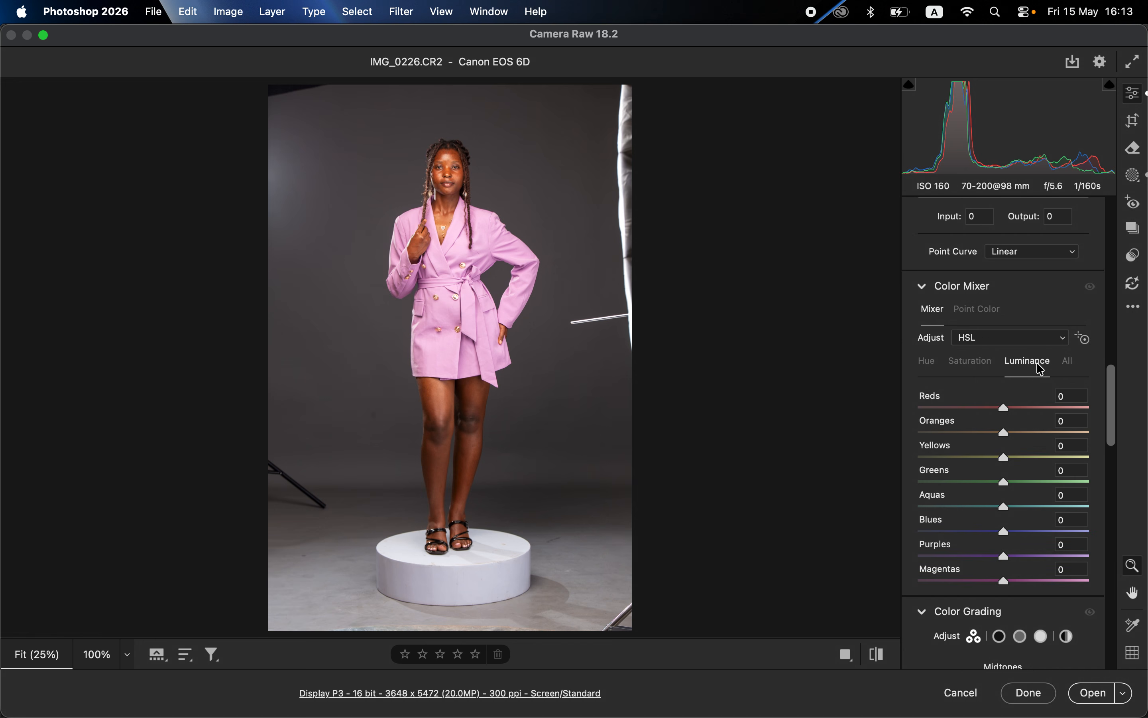
{"action": "left_click", "coordinate": [985, 310]}
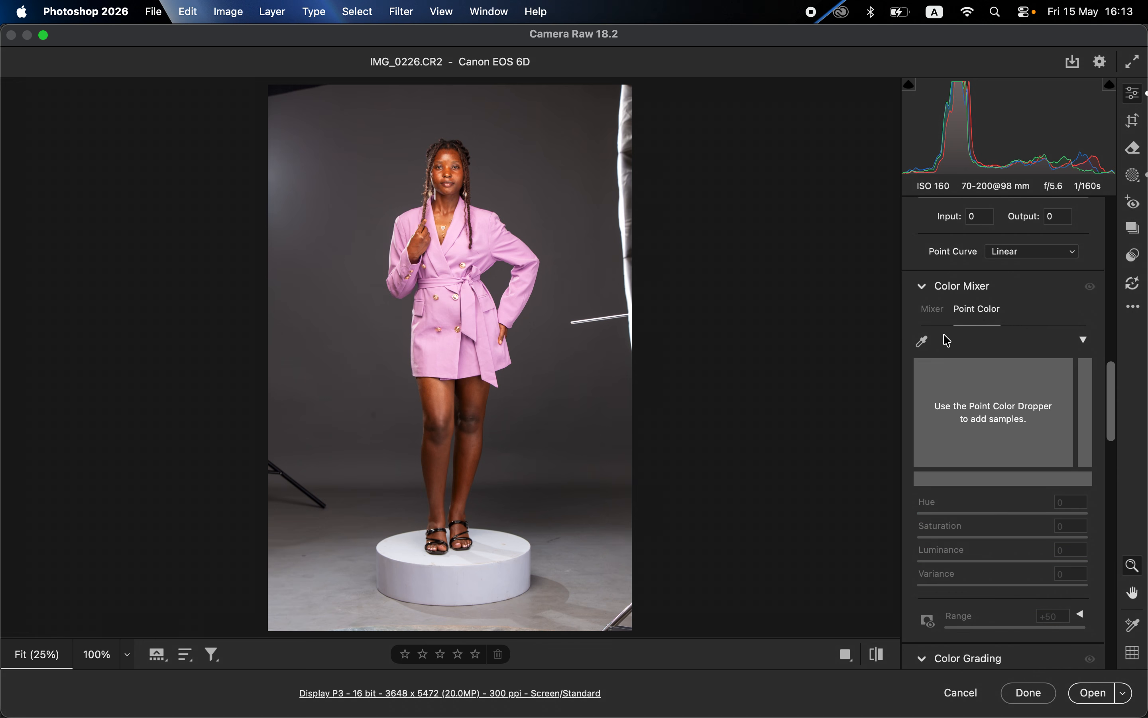
{"action": "left_click", "coordinate": [924, 342]}
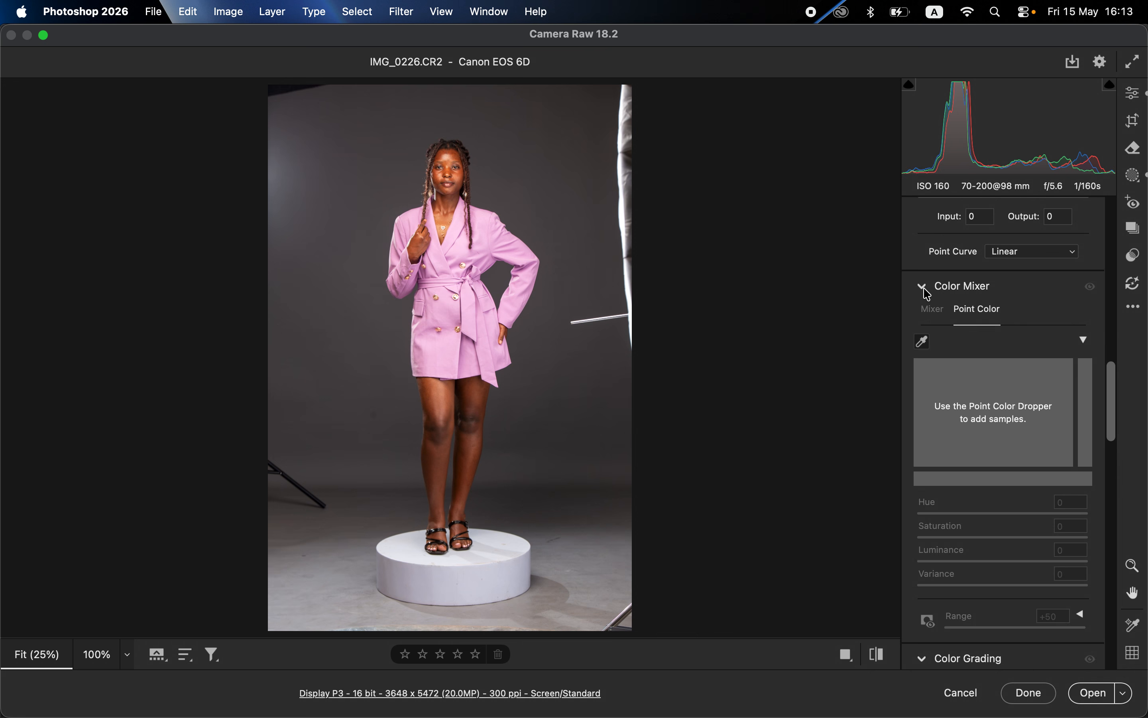
{"action": "left_click", "coordinate": [938, 311]}
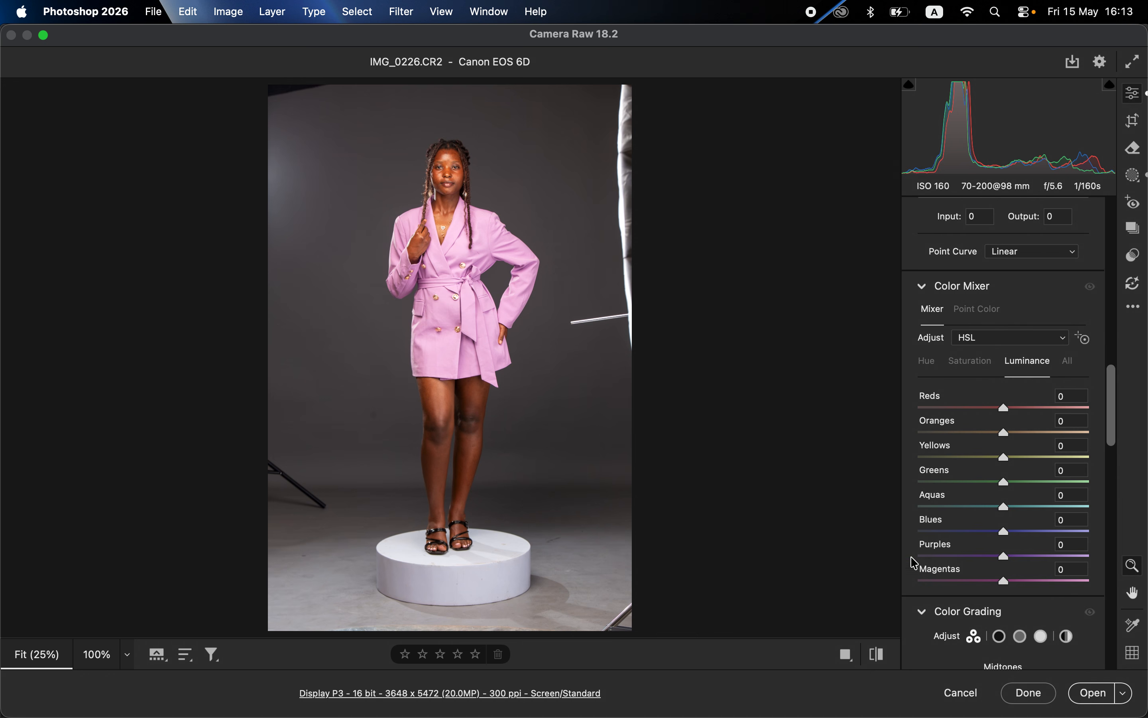
Step: Sample the pink outfit as a Point Color and set that color's Saturation to +25
{"action": "left_click", "coordinate": [976, 312]}
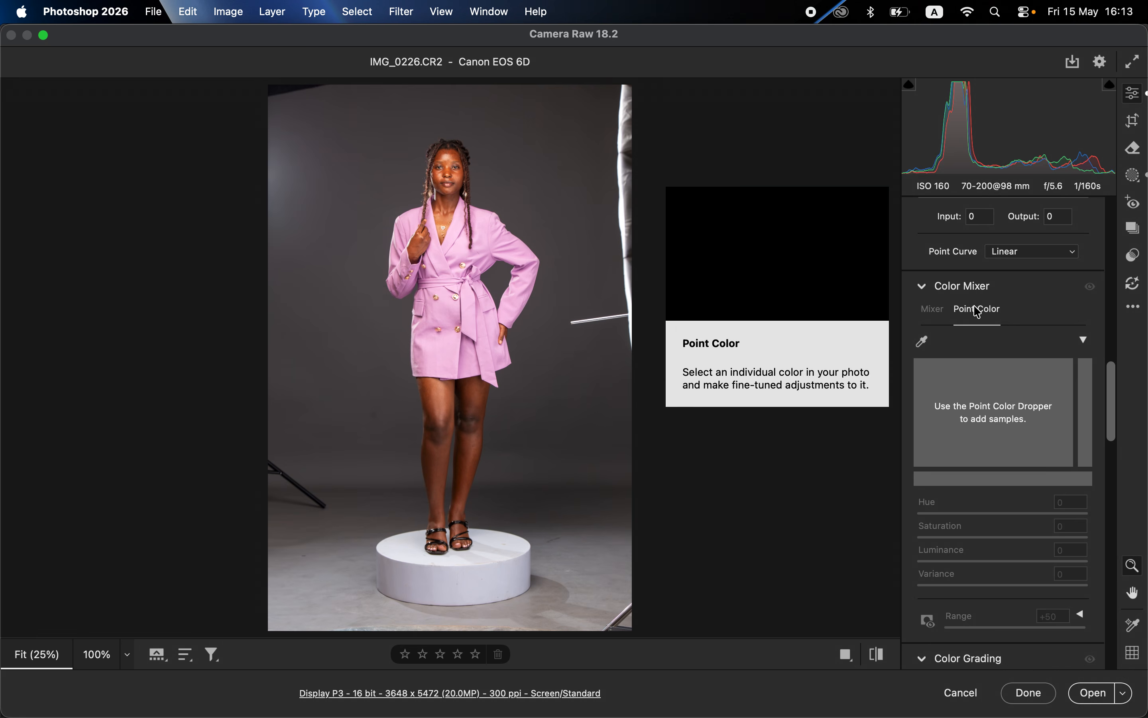
{"action": "left_click", "coordinate": [921, 339]}
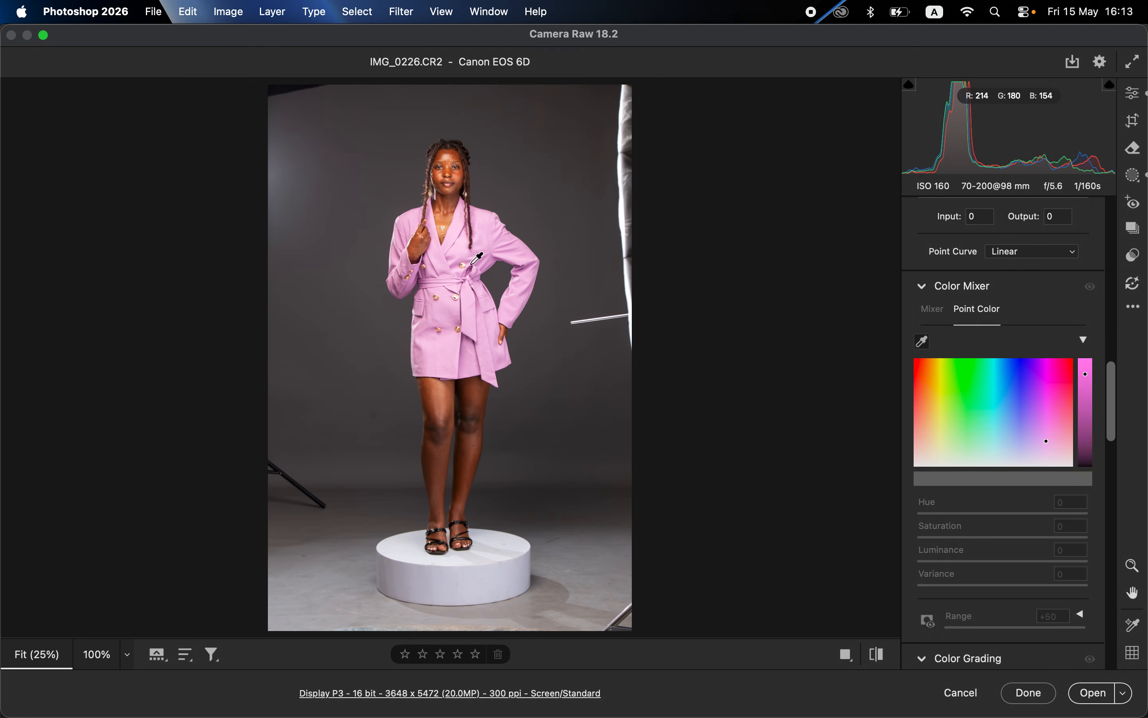
{"action": "left_click", "coordinate": [449, 344]}
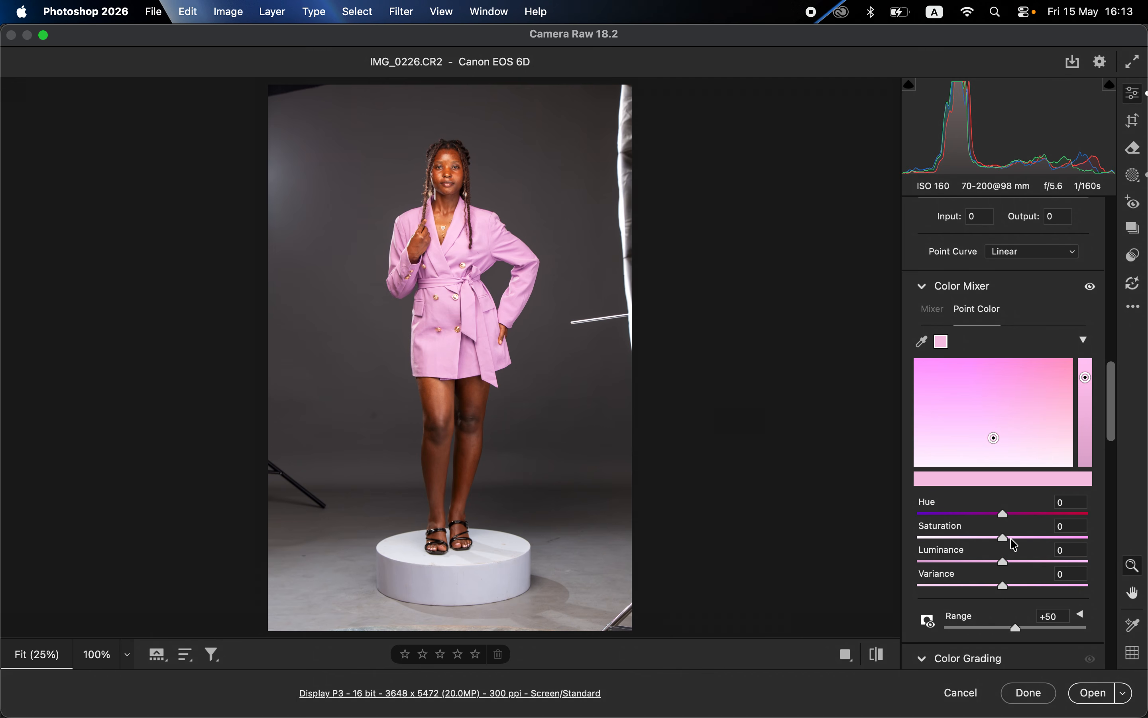
{"action": "left_click_drag", "start_coordinate": [1012, 543], "coordinate": [1025, 540]}
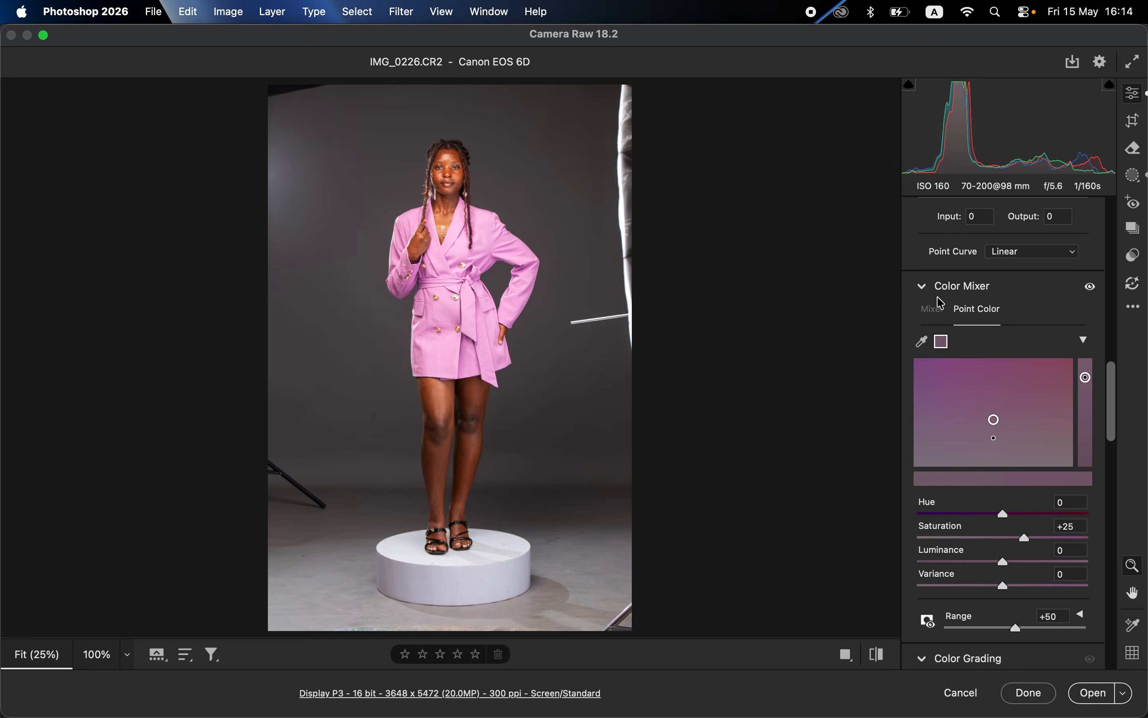
Step: In the Color Mixer, set the Magentas Luminance to -7 and raise the Magentas Saturation slightly
{"action": "left_click", "coordinate": [935, 311]}
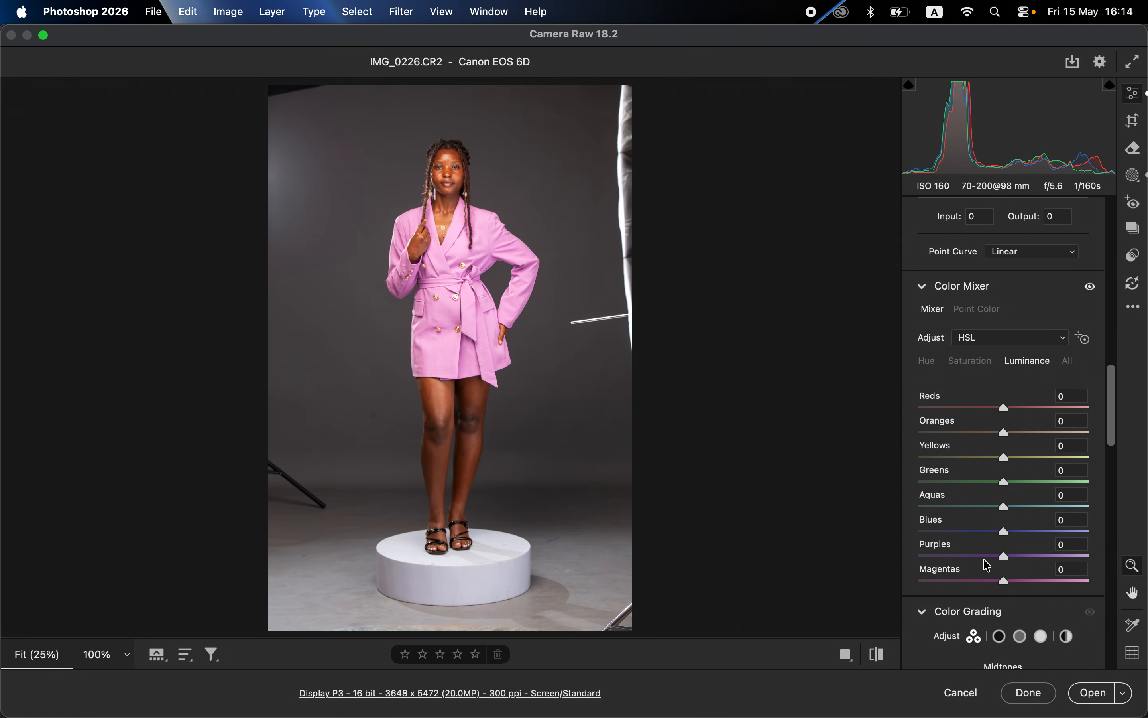
{"action": "mouse_move", "coordinate": [997, 591]}
{"action": "left_mouse_down"}
{"action": "mouse_move", "coordinate": [982, 584]}
{"action": "mouse_move", "coordinate": [992, 587]}
{"action": "left_mouse_up"}
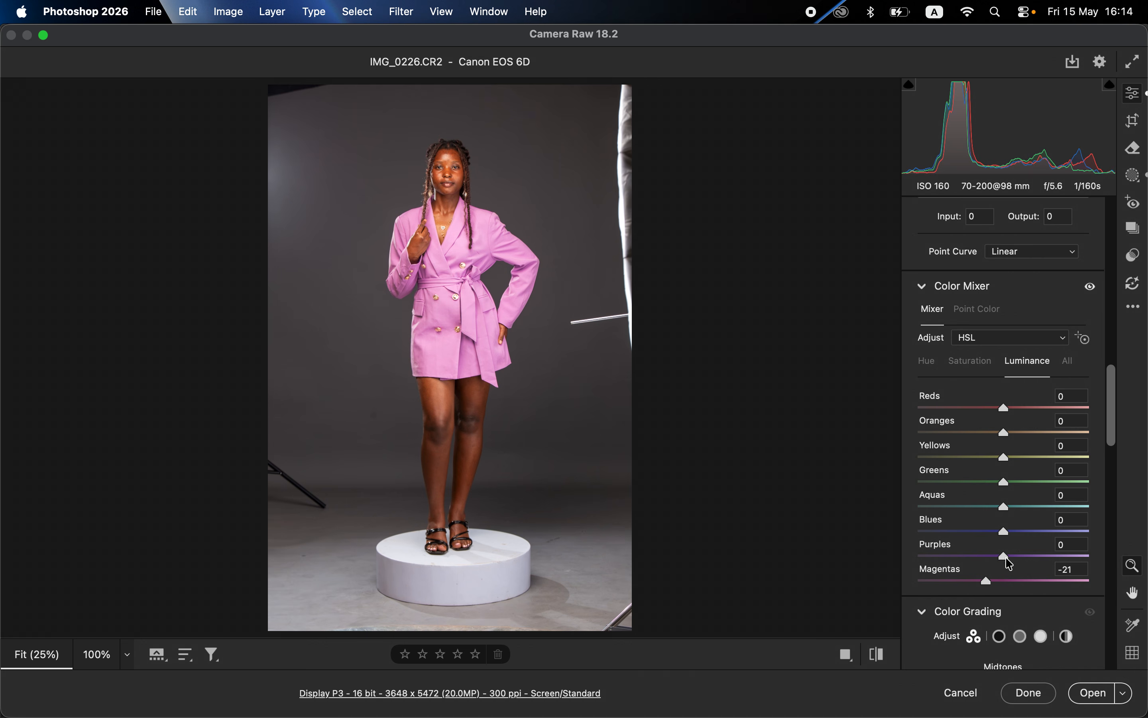
{"action": "left_click_drag", "start_coordinate": [988, 581], "coordinate": [1004, 587]}
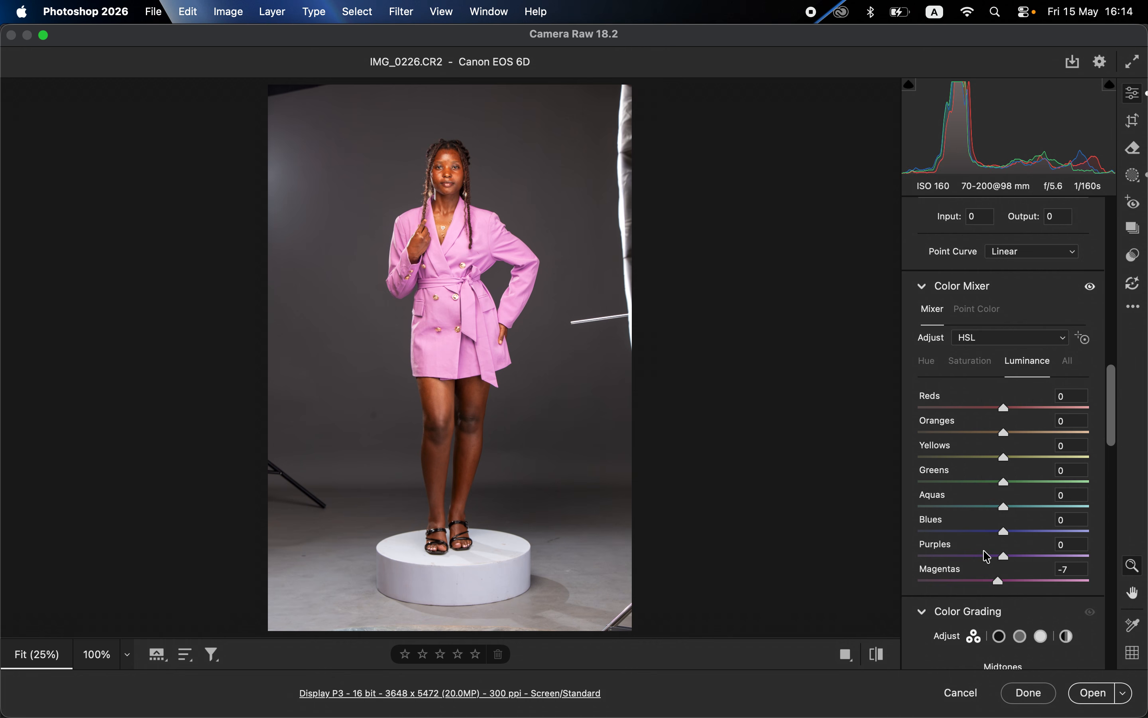
{"action": "left_click", "coordinate": [969, 361]}
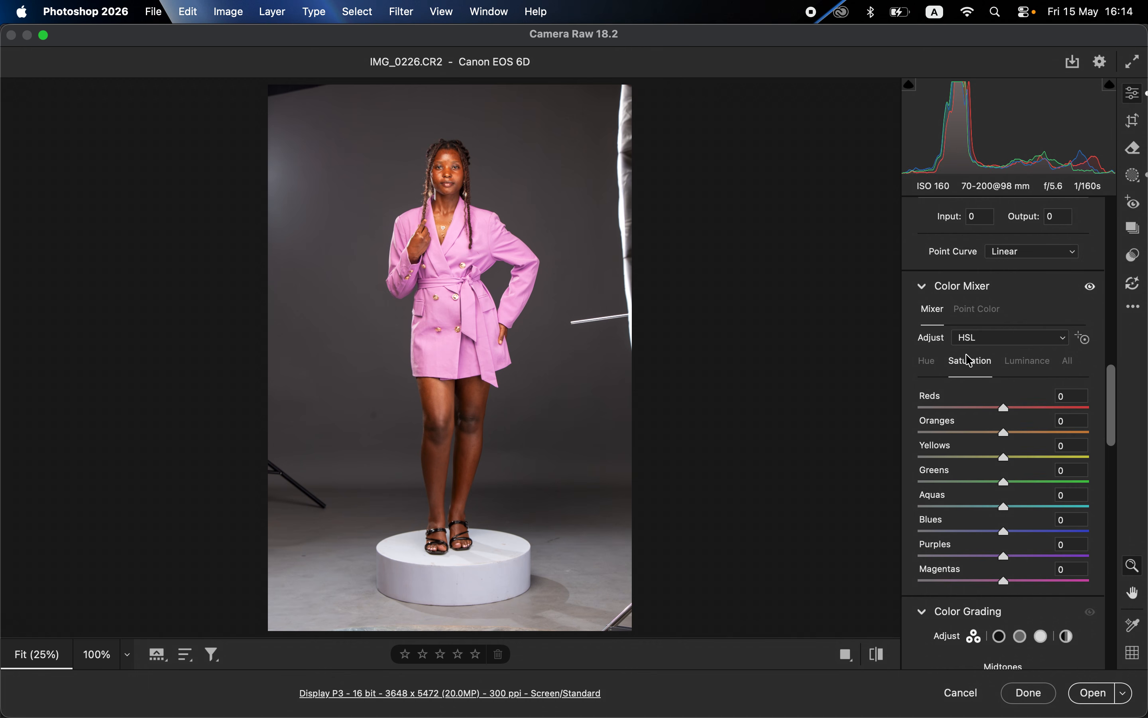
{"action": "left_click", "coordinate": [1012, 588]}
{"action": "left_click_drag", "start_coordinate": [1012, 587], "coordinate": [1016, 588]}
Step: Try shifting the Magentas Hue down to -100 and return it to 0
{"action": "left_click", "coordinate": [928, 363]}
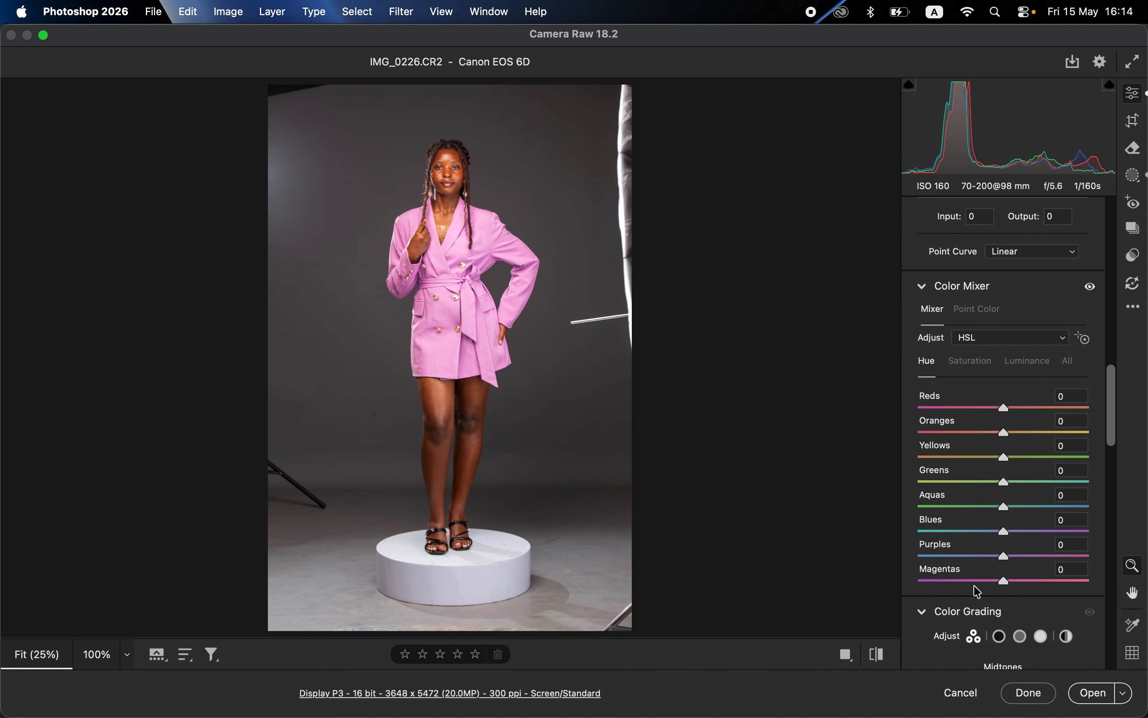
{"action": "left_click", "coordinate": [954, 581]}
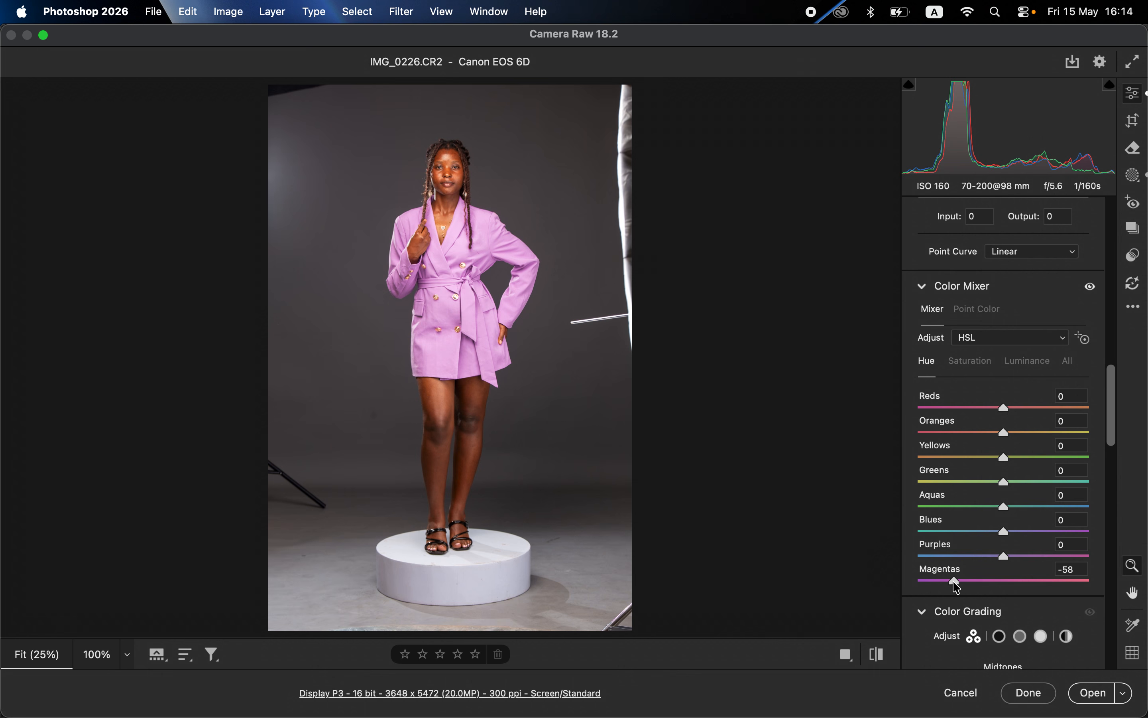
{"action": "left_click", "coordinate": [955, 582]}
{"action": "left_click_drag", "start_coordinate": [957, 587], "coordinate": [892, 578]}
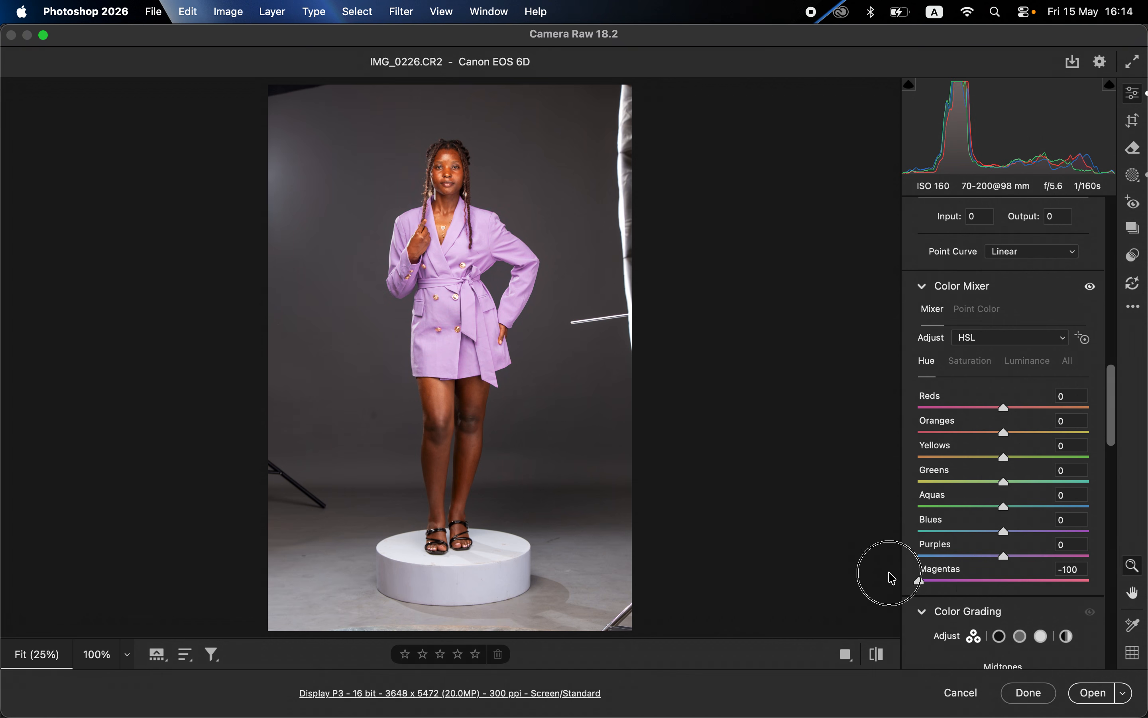
{"action": "left_click_drag", "start_coordinate": [892, 578], "coordinate": [1010, 594]}
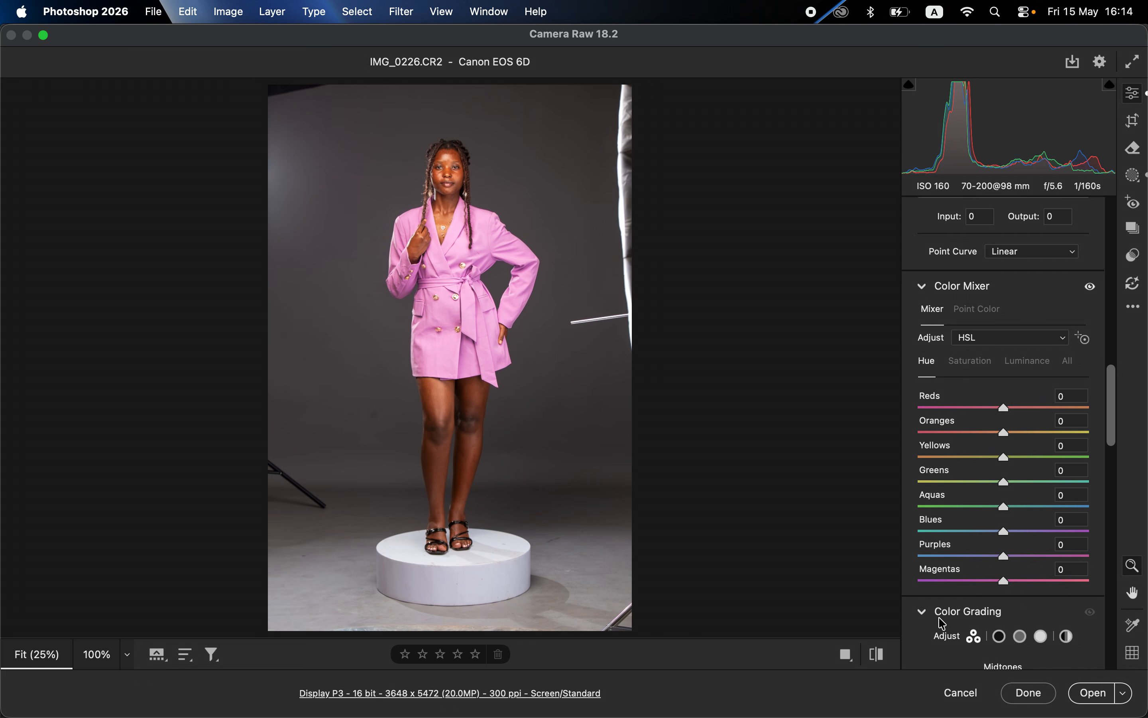
Step: Compare the before and after views of the edited photo
{"action": "left_click", "coordinate": [879, 656]}
{"action": "left_click", "coordinate": [879, 656]}
{"action": "left_click", "coordinate": [880, 657]}
{"action": "left_click", "coordinate": [881, 658]}
Step: In Calibration, test the Blue Primary Saturation at -100 and settle it at +3
{"action": "scroll", "coordinate": [1054, 541], "scroll_direction": "down", "scroll_amount": 15}
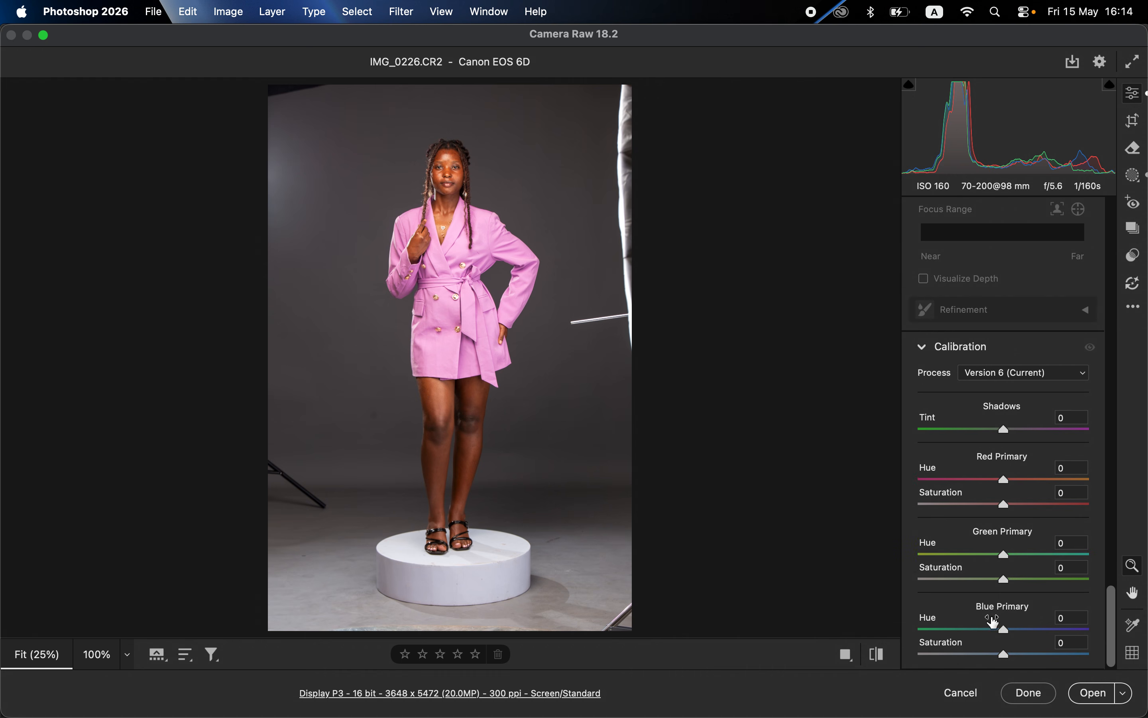
{"action": "left_click", "coordinate": [1008, 654]}
{"action": "left_click_drag", "start_coordinate": [1007, 653], "coordinate": [1008, 653]}
{"action": "left_click_drag", "start_coordinate": [947, 659], "coordinate": [917, 660]}
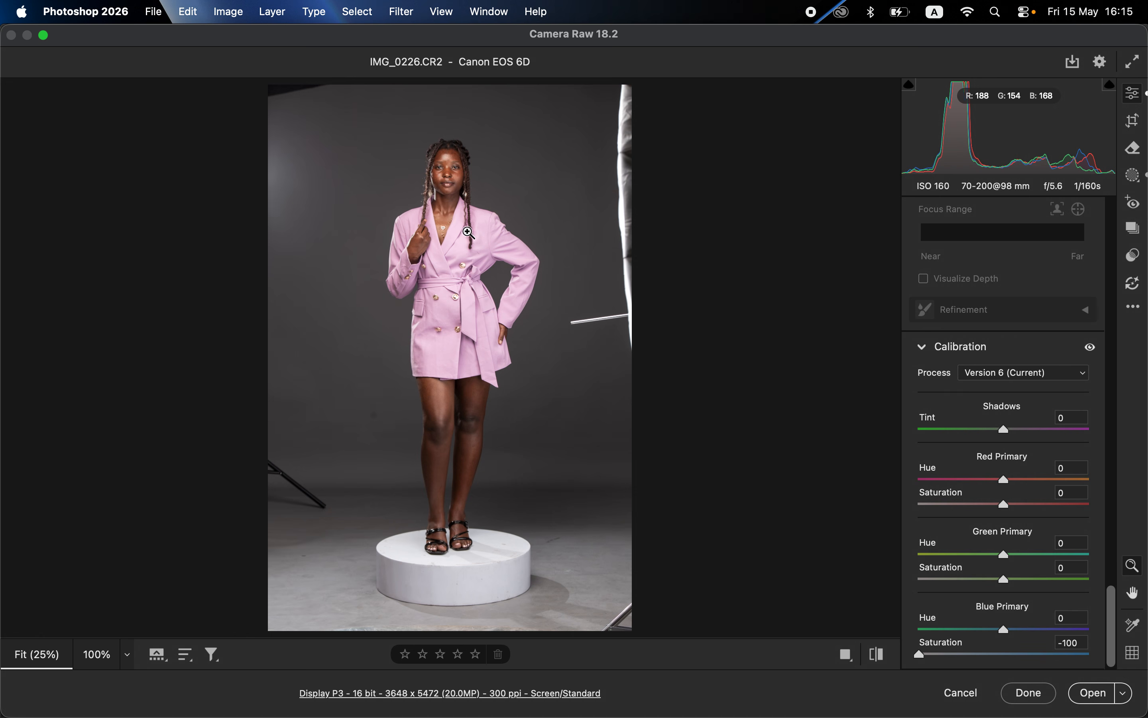
{"action": "left_click", "coordinate": [1012, 659]}
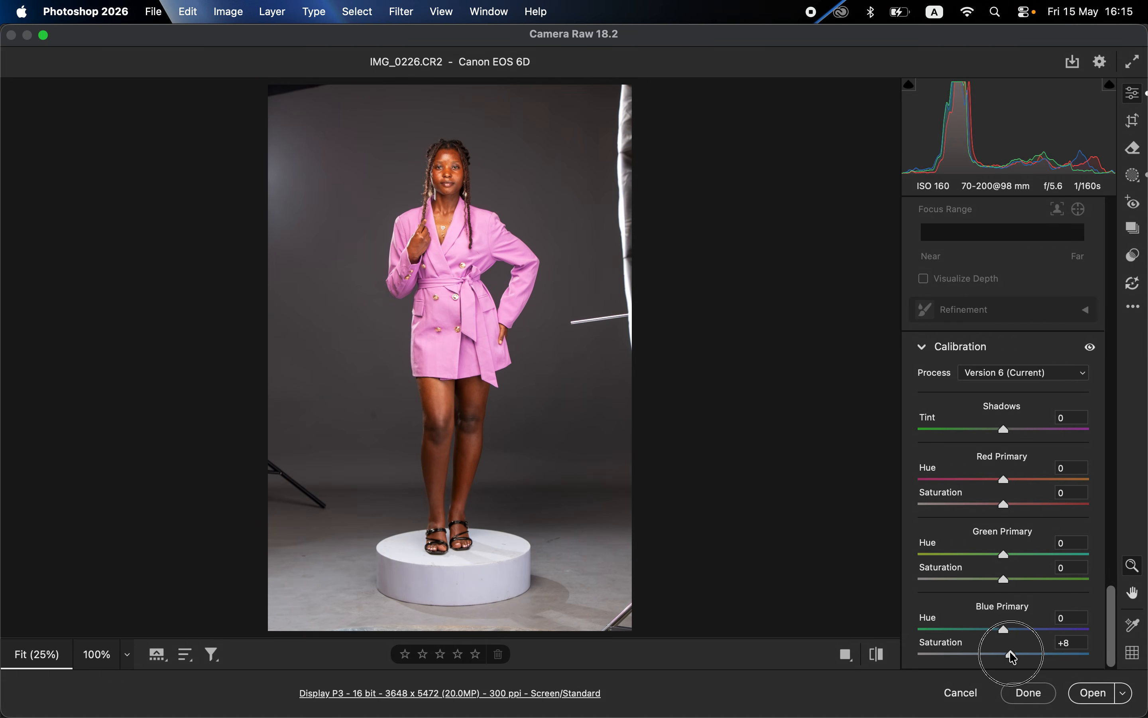
{"action": "left_click_drag", "start_coordinate": [1012, 659], "coordinate": [1007, 663]}
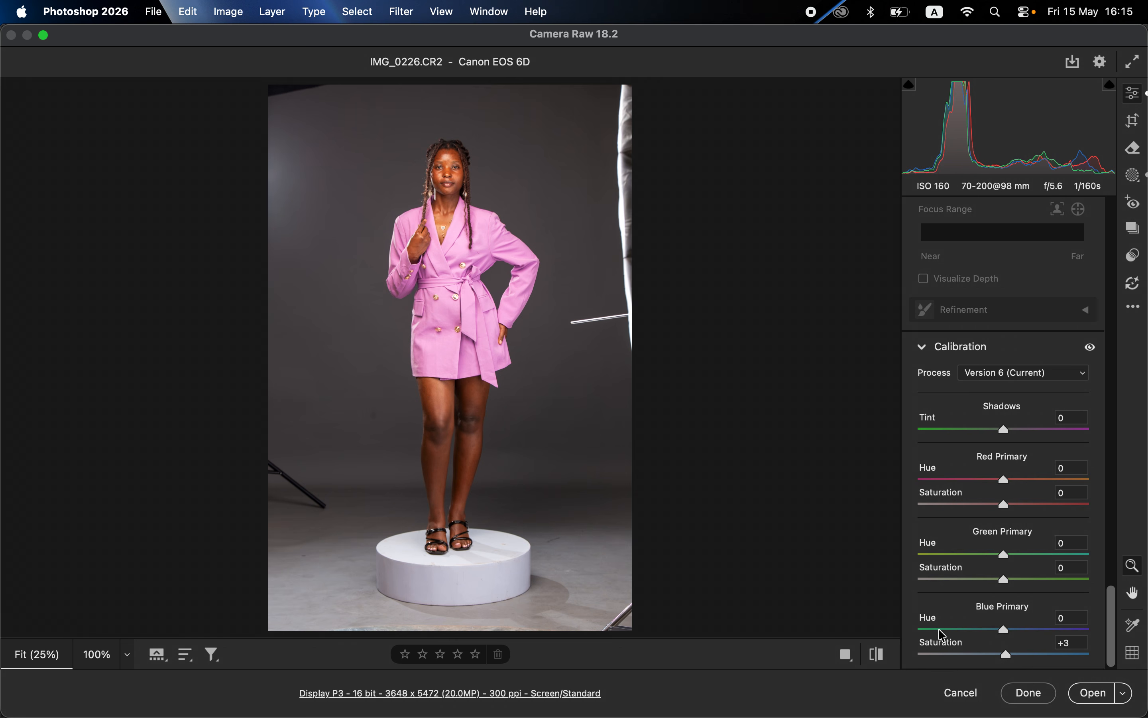
Step: Open the adjusted raw photo in Photoshop and duplicate the Background layer
{"action": "left_click", "coordinate": [1091, 695]}
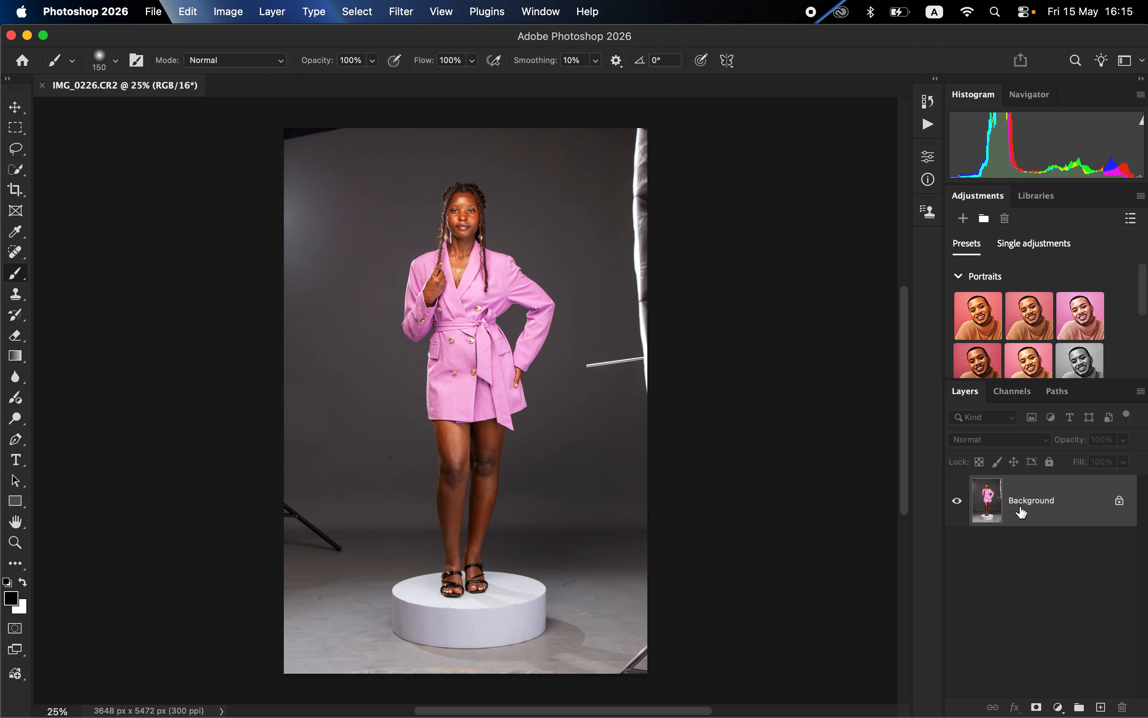
{"action": "key", "text": "super+j"}
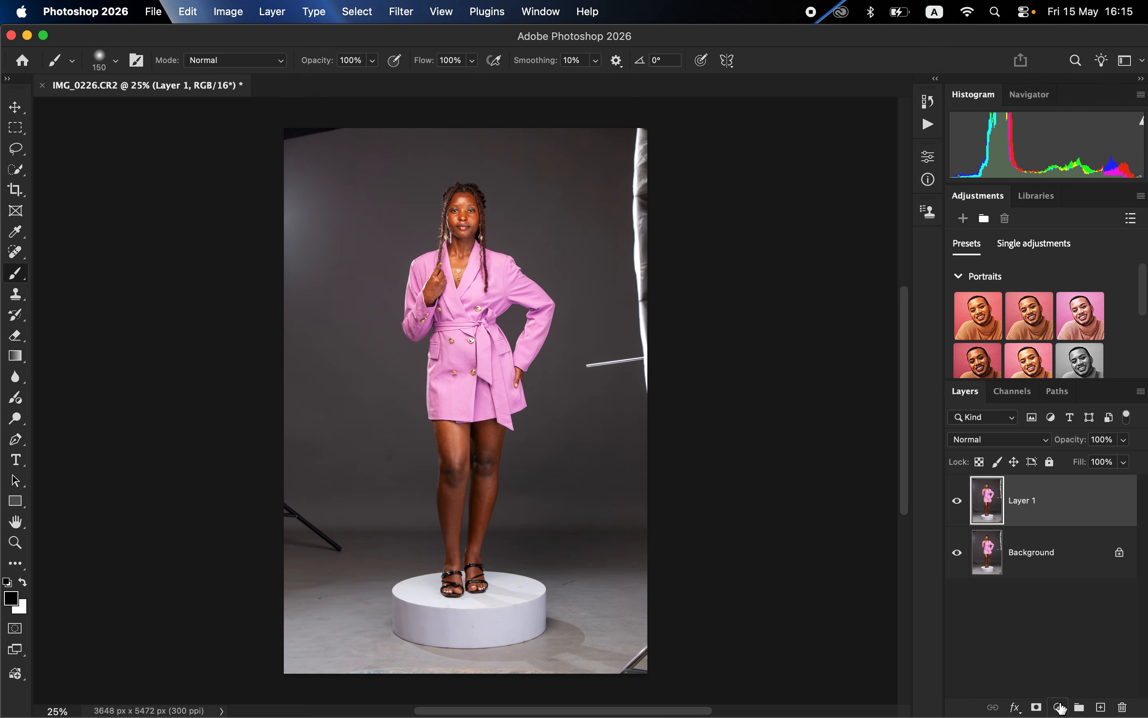
Step: Add a black (#000000) Solid Color fill layer above the duplicated photo layer
{"action": "left_click", "coordinate": [1059, 707]}
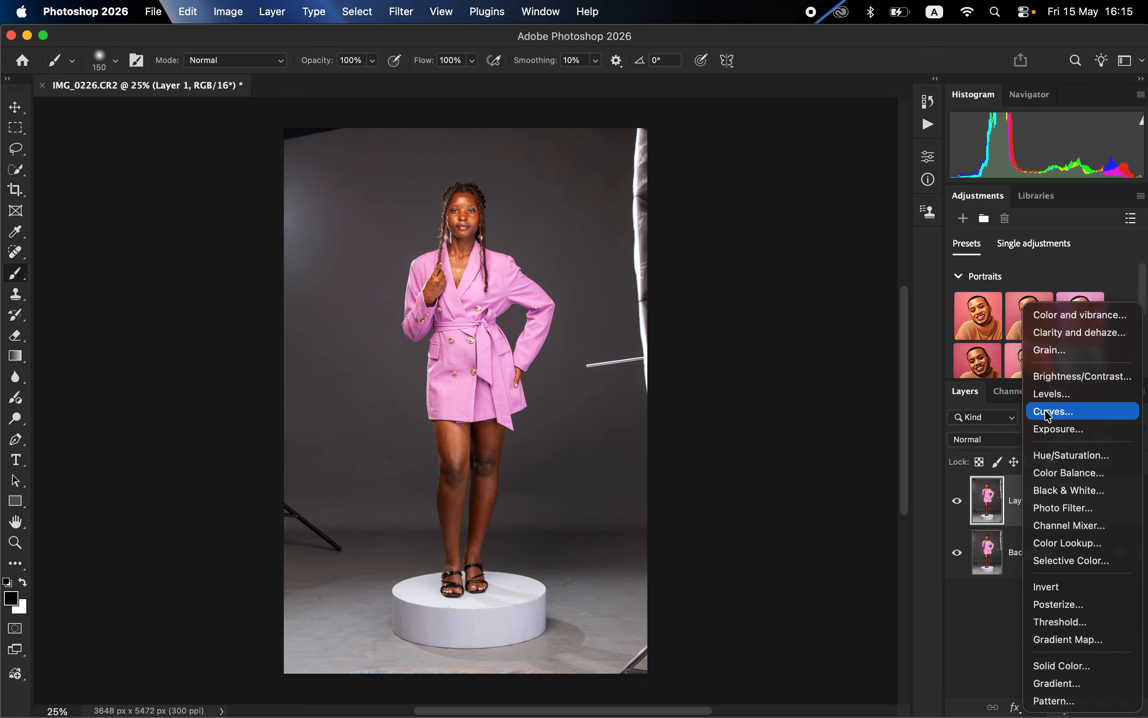
{"action": "left_click", "coordinate": [1057, 662]}
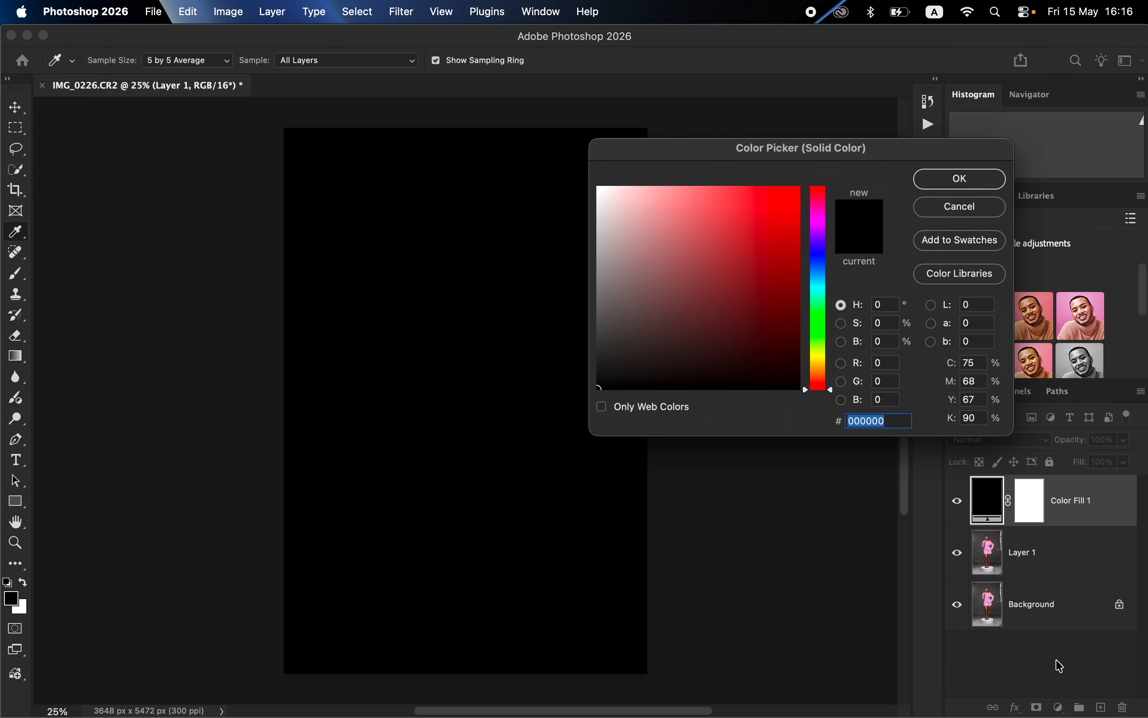
{"action": "left_click", "coordinate": [957, 183]}
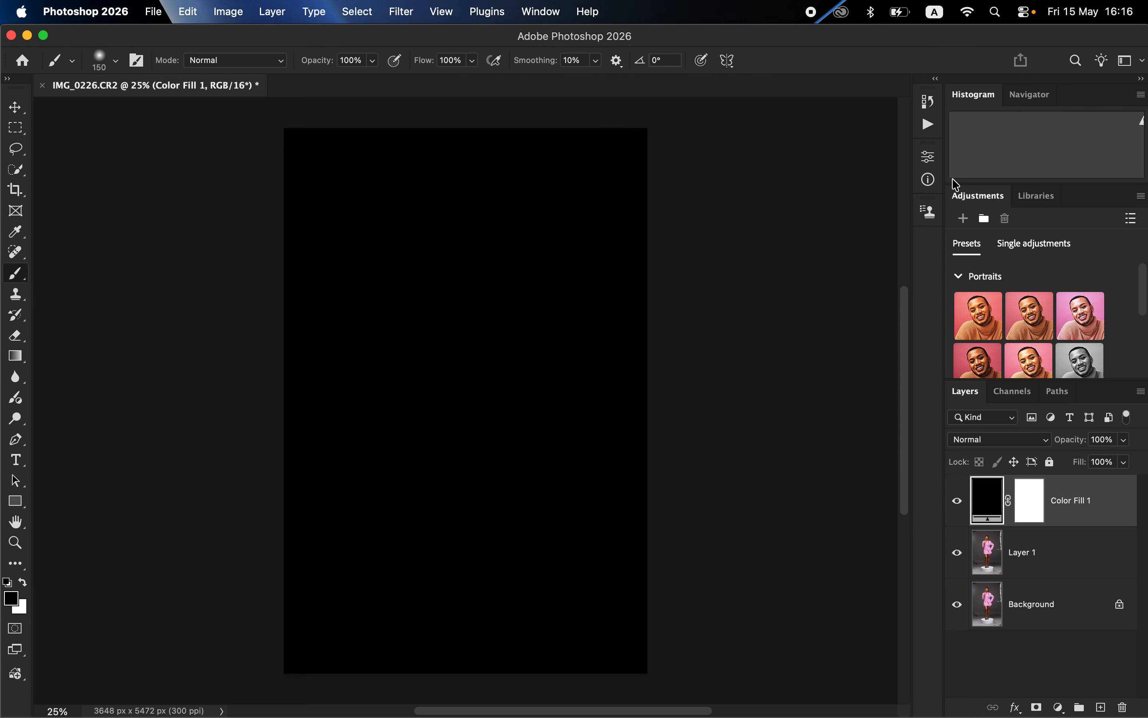
Step: Hide the black fill layer and recolor it with a skin tone sampled from the cheek in the photo (#b36541)
{"action": "left_click", "coordinate": [958, 502]}
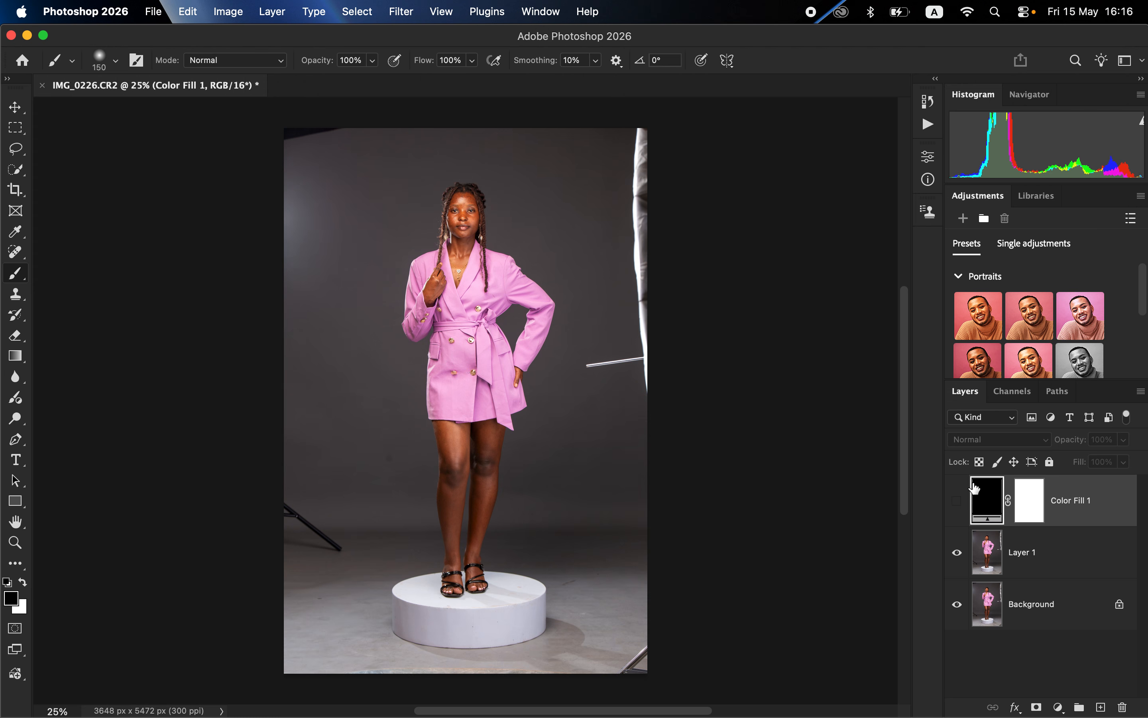
{"action": "double_click", "coordinate": [984, 500]}
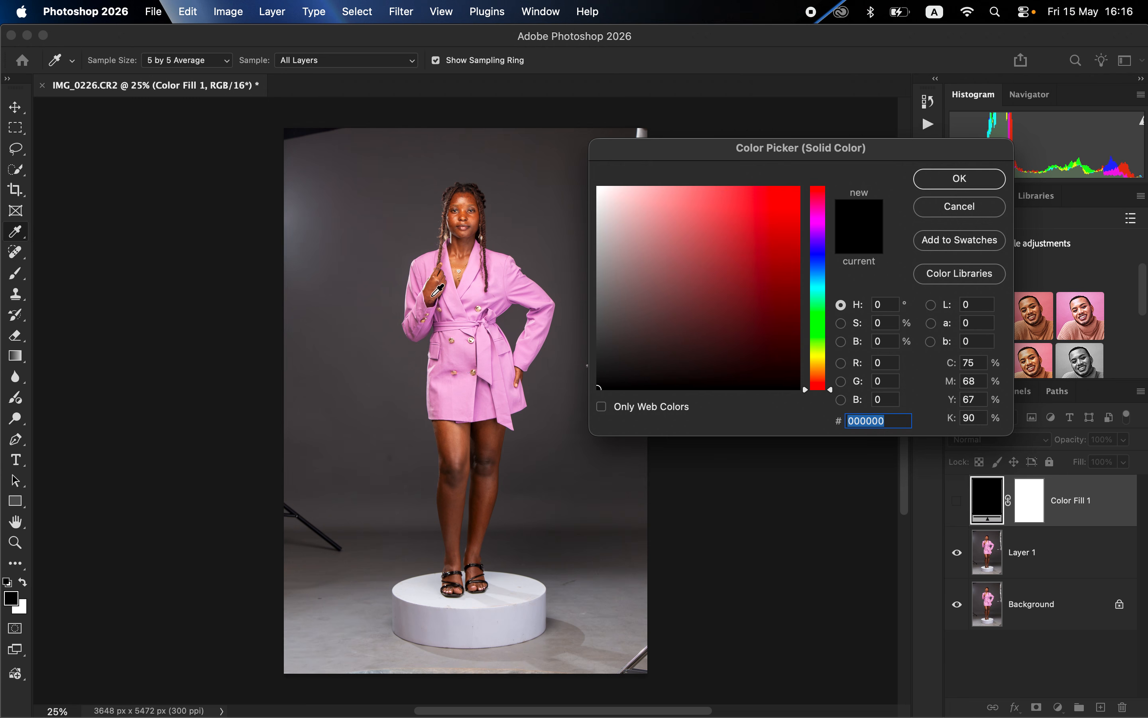
{"action": "scroll", "coordinate": [437, 290], "scroll_direction": "up", "scroll_amount": 6}
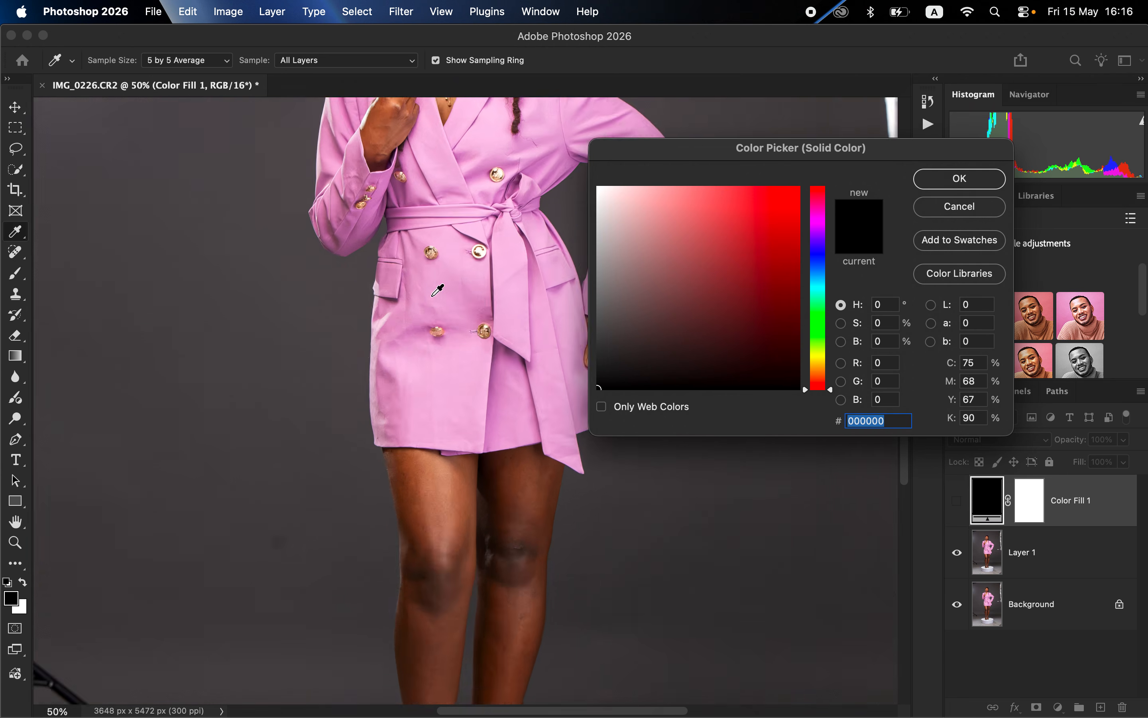
{"action": "key", "text": "space"}
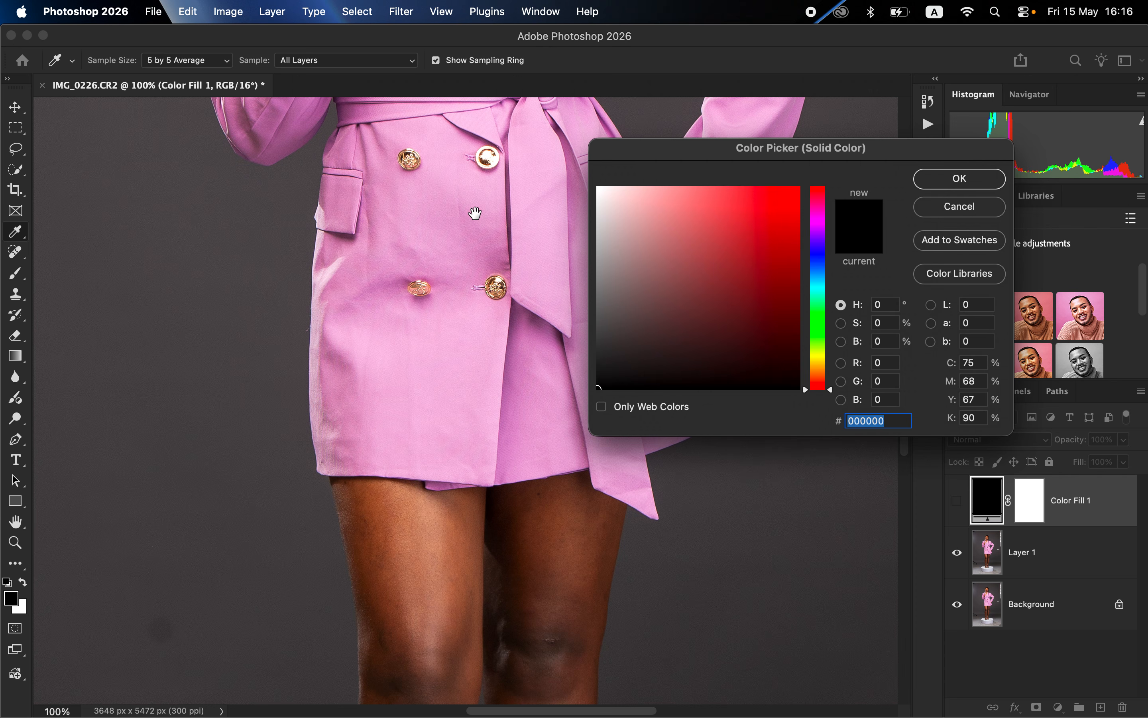
{"action": "left_click_drag", "start_coordinate": [484, 307], "coordinate": [478, 397]}
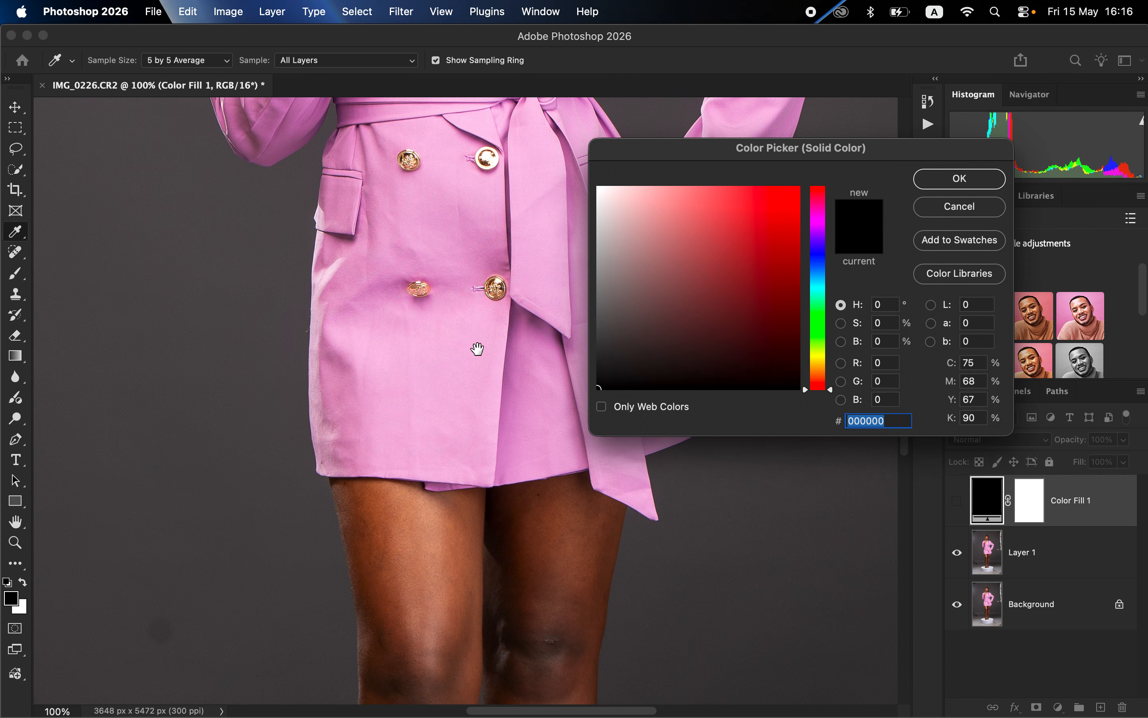
{"action": "left_click_drag", "start_coordinate": [478, 349], "coordinate": [471, 319]}
{"action": "scroll", "coordinate": [472, 318], "scroll_direction": "up", "scroll_amount": 5}
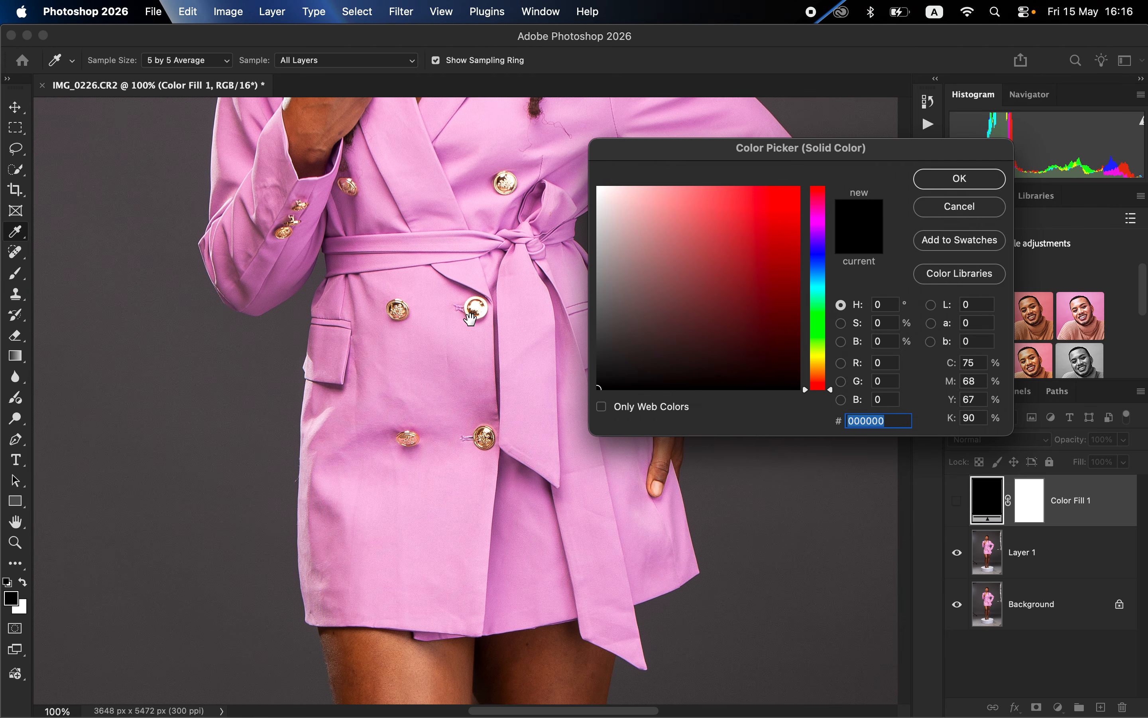
{"action": "left_click", "coordinate": [475, 217]}
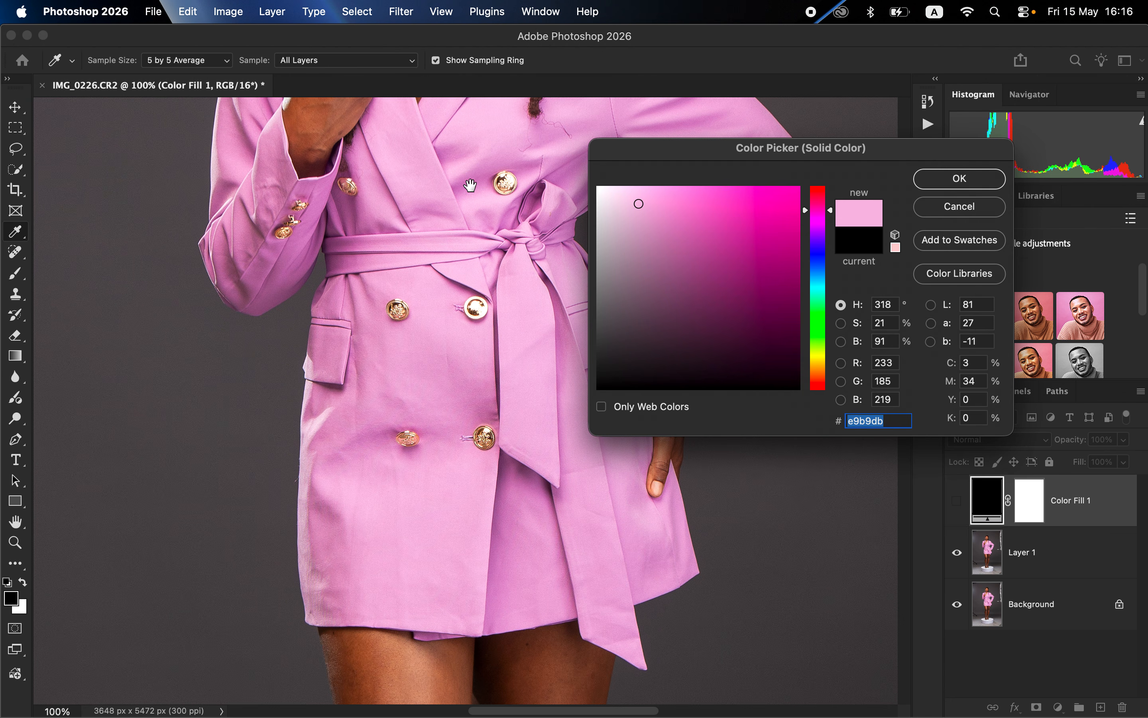
{"action": "left_click", "coordinate": [463, 266]}
{"action": "left_click_drag", "start_coordinate": [462, 267], "coordinate": [452, 489]}
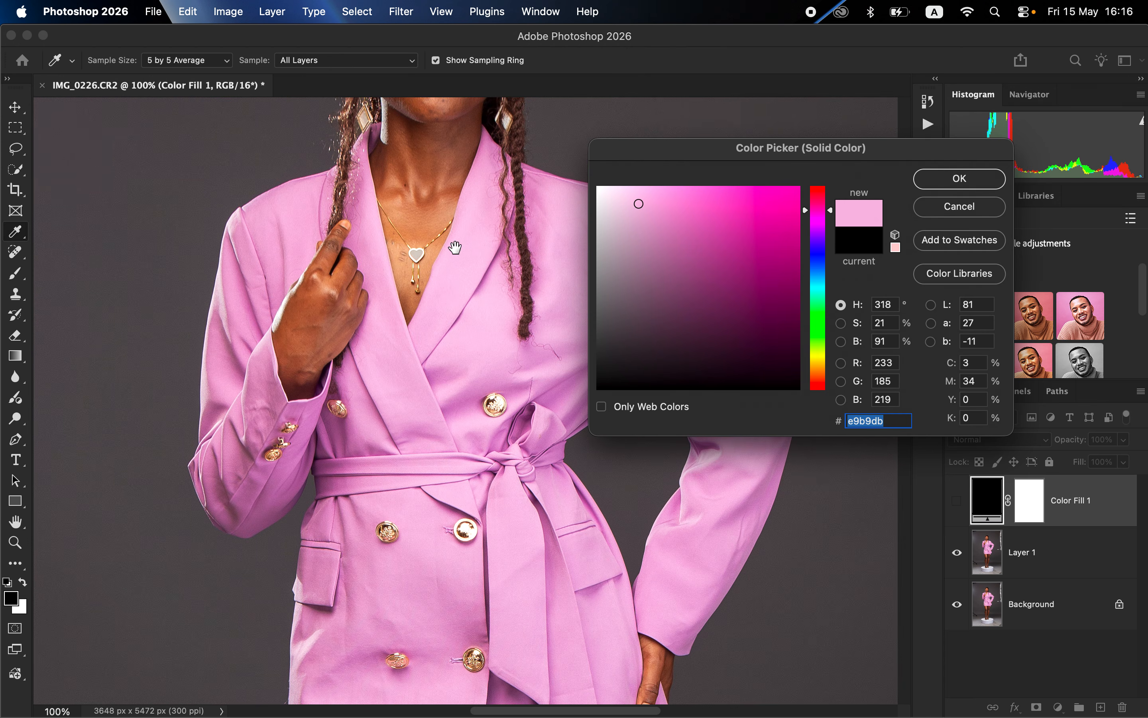
{"action": "left_click", "coordinate": [458, 299]}
{"action": "left_click_drag", "start_coordinate": [459, 299], "coordinate": [449, 327]}
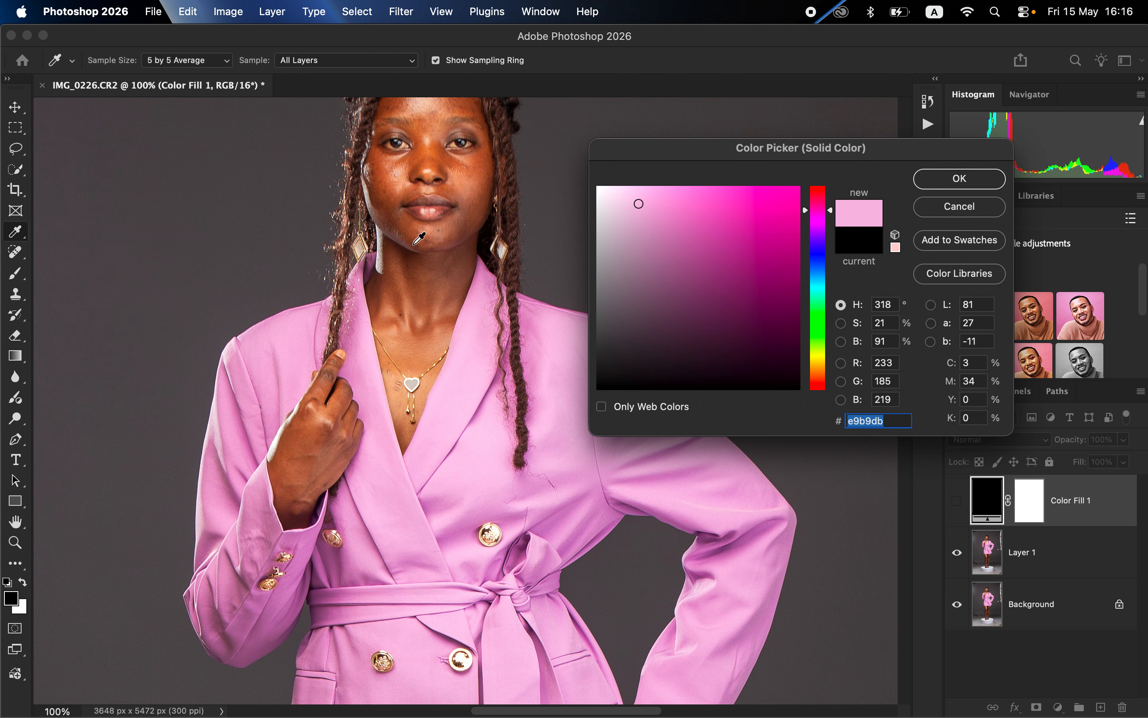
{"action": "key", "text": "space"}
{"action": "left_click_drag", "start_coordinate": [454, 276], "coordinate": [454, 276]}
{"action": "scroll", "coordinate": [449, 189], "scroll_direction": "up", "scroll_amount": 3}
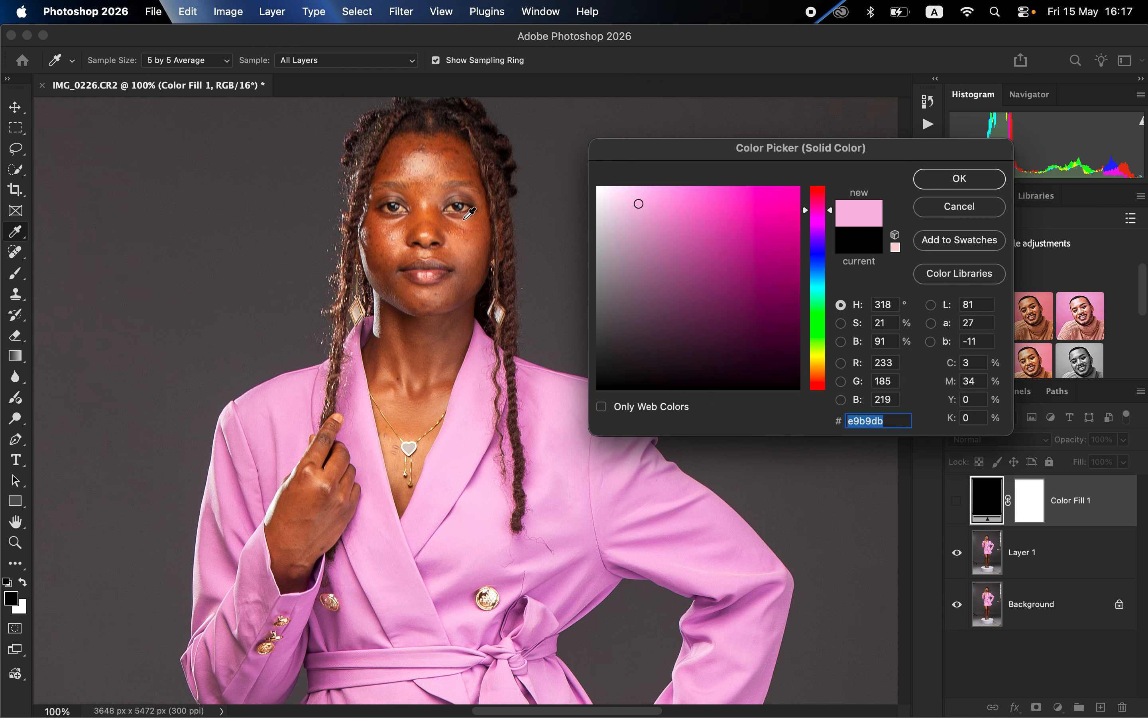
{"action": "left_click", "coordinate": [432, 210]}
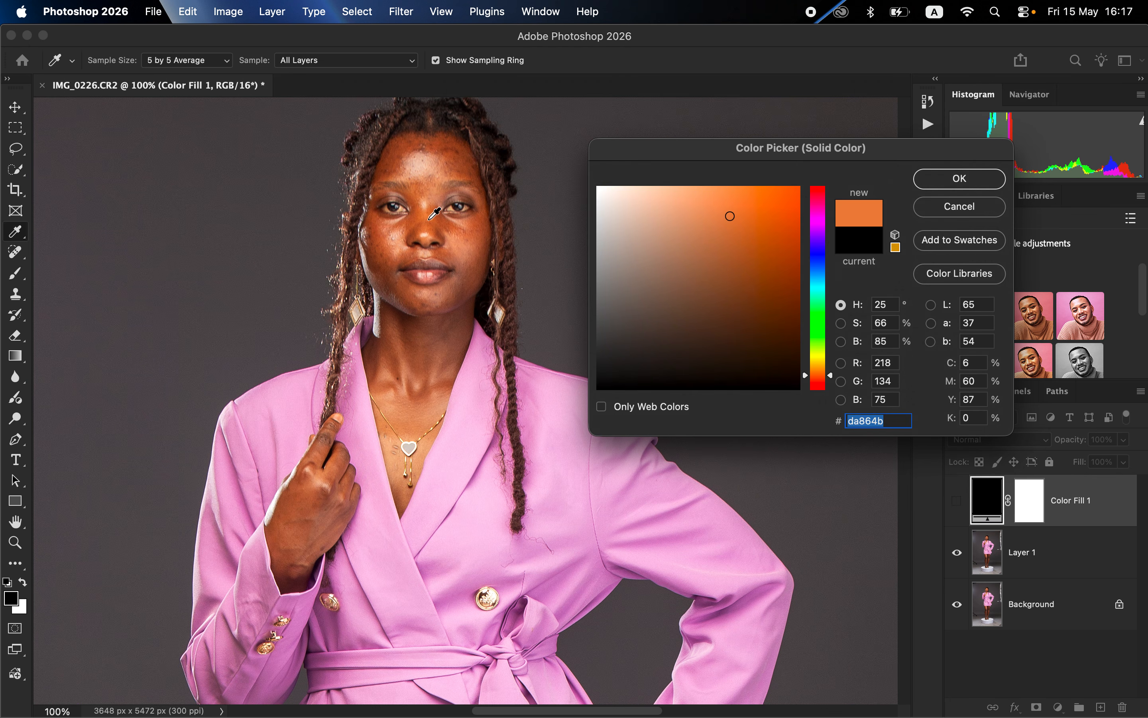
{"action": "left_click", "coordinate": [431, 220]}
{"action": "left_click", "coordinate": [729, 216]}
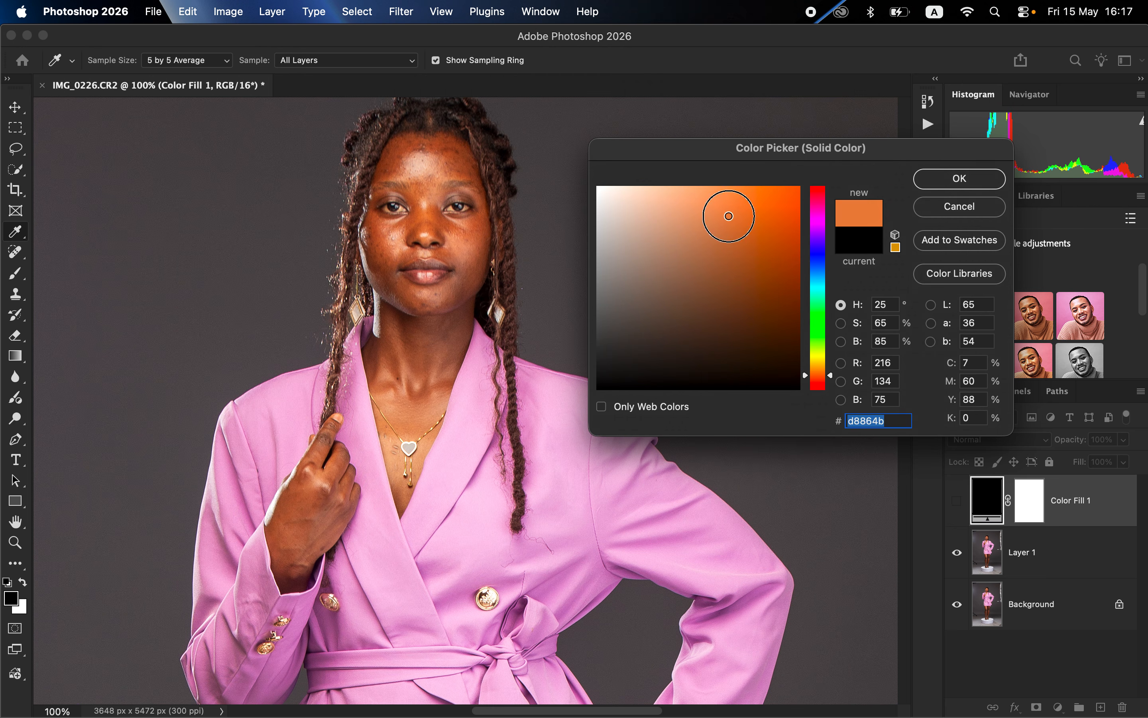
{"action": "left_click_drag", "start_coordinate": [724, 217], "coordinate": [719, 222]}
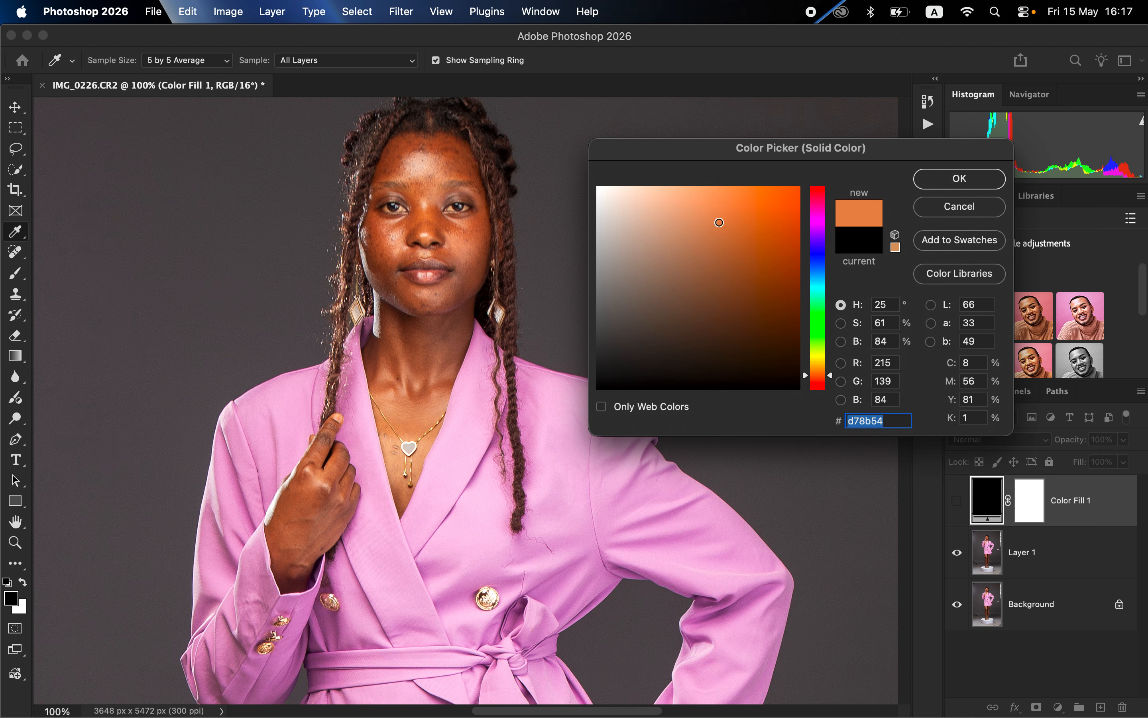
{"action": "left_click", "coordinate": [471, 231]}
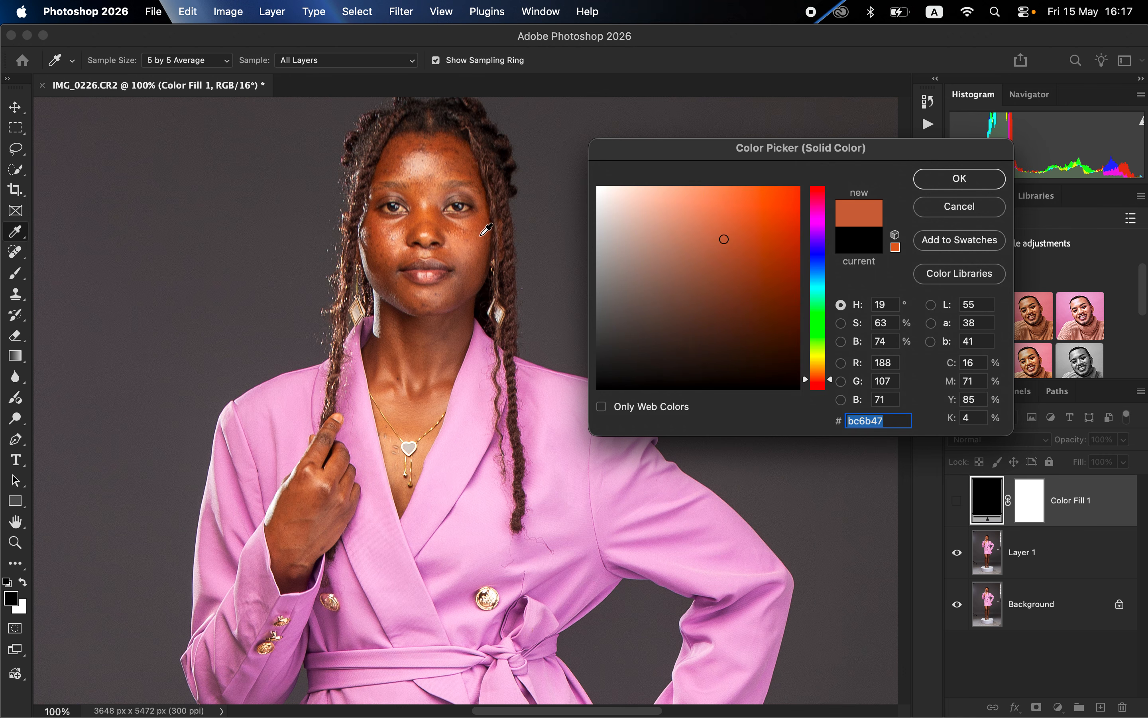
{"action": "left_click", "coordinate": [477, 234]}
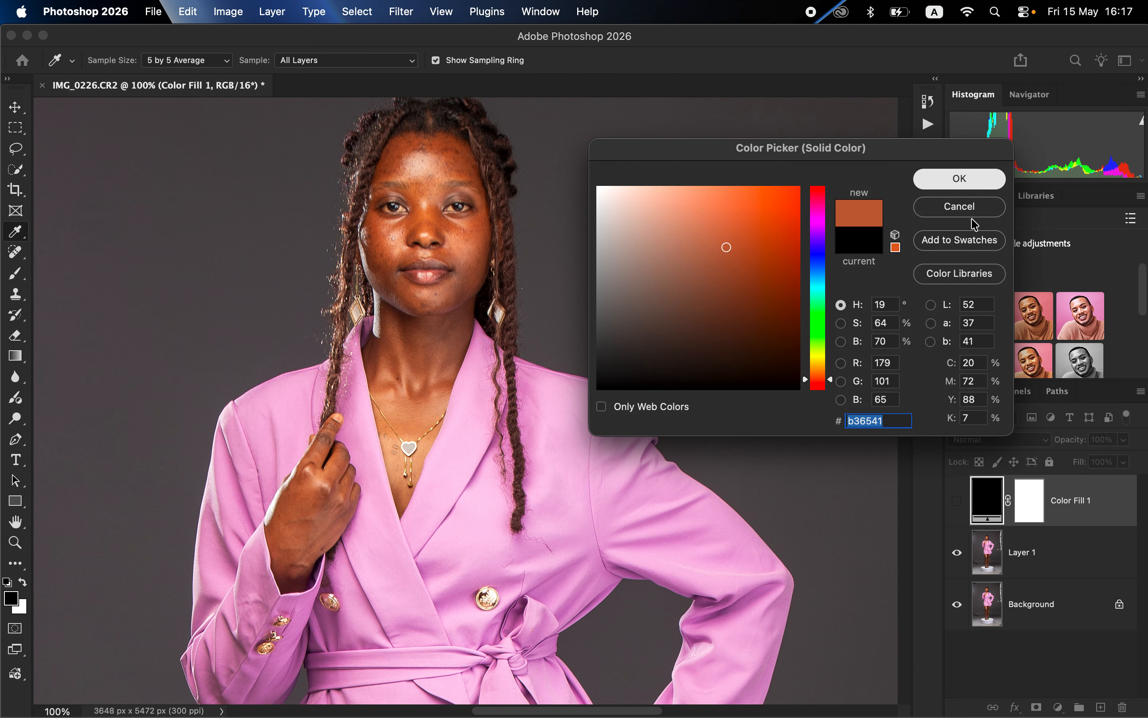
{"action": "key", "text": "Return"}
Step: Show the skin-tone fill layer in Color blend mode and invert its mask to black
{"action": "left_click", "coordinate": [958, 501]}
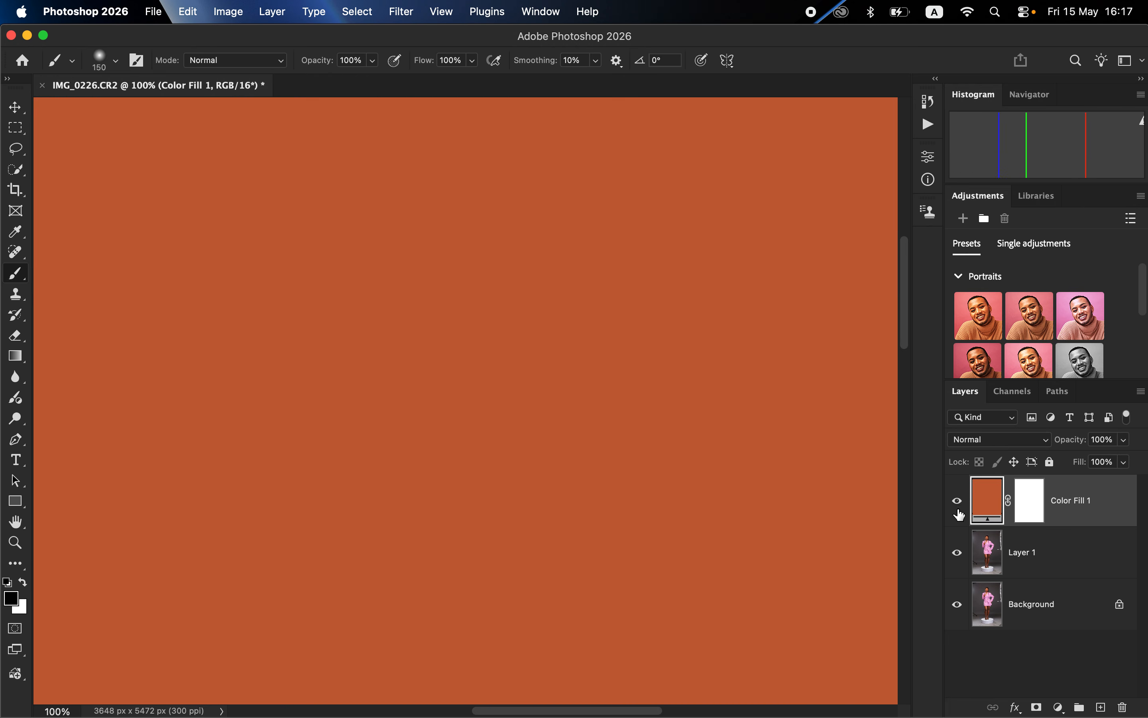
{"action": "left_click", "coordinate": [1007, 449]}
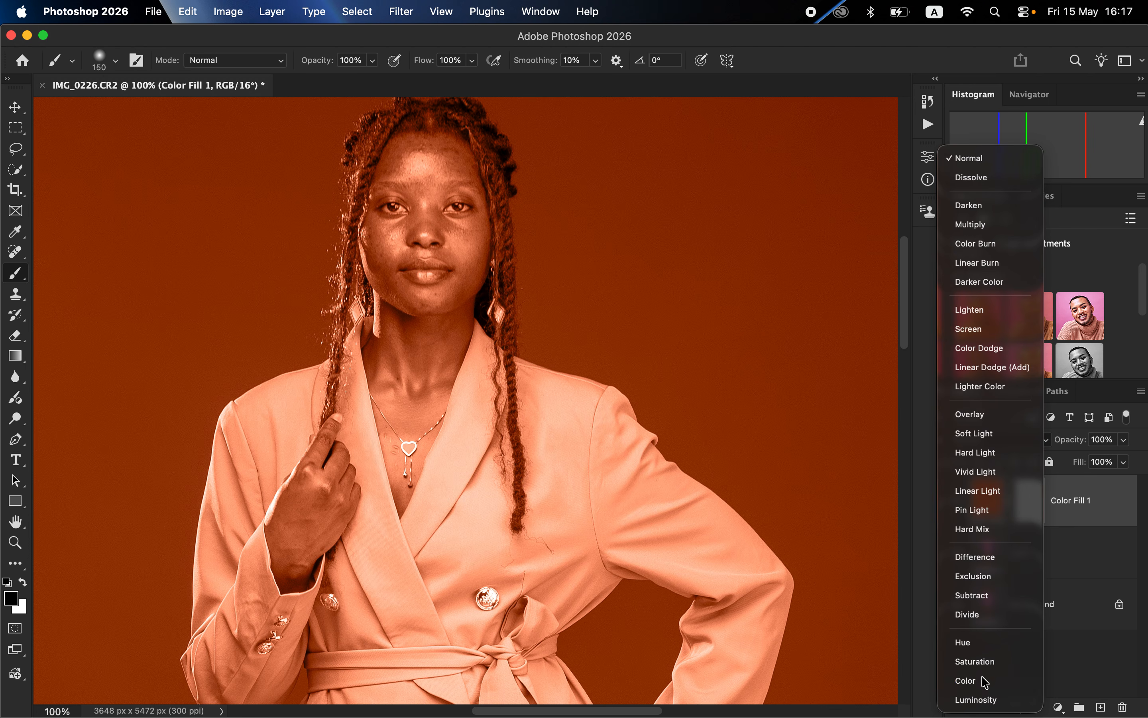
{"action": "left_click", "coordinate": [985, 680]}
{"action": "left_click", "coordinate": [1030, 502]}
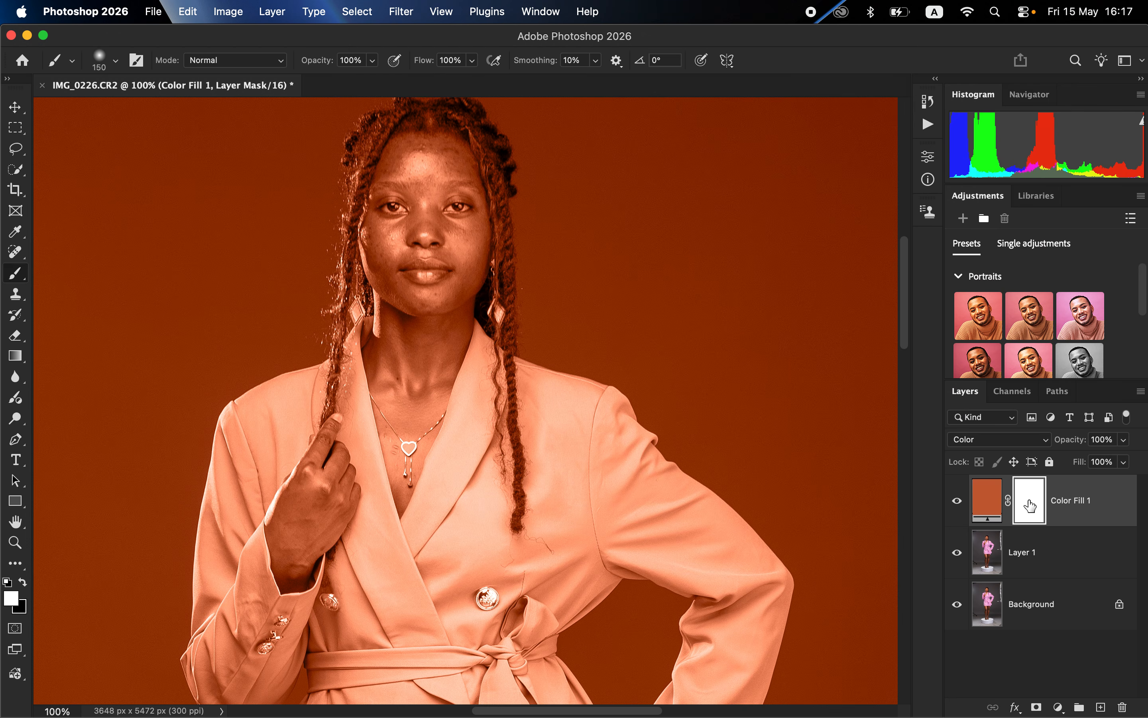
{"action": "key", "text": "super+i"}
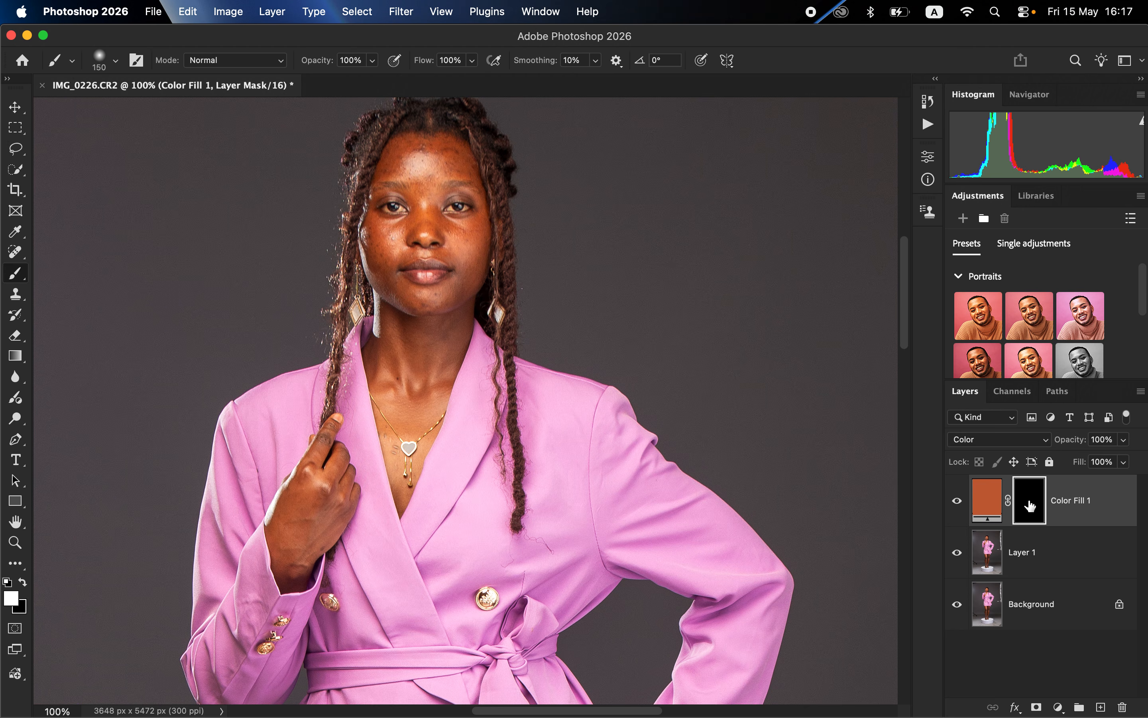
Step: Set white as the painting color for the Soft Round brush with 0% hardness
{"action": "left_click", "coordinate": [115, 61]}
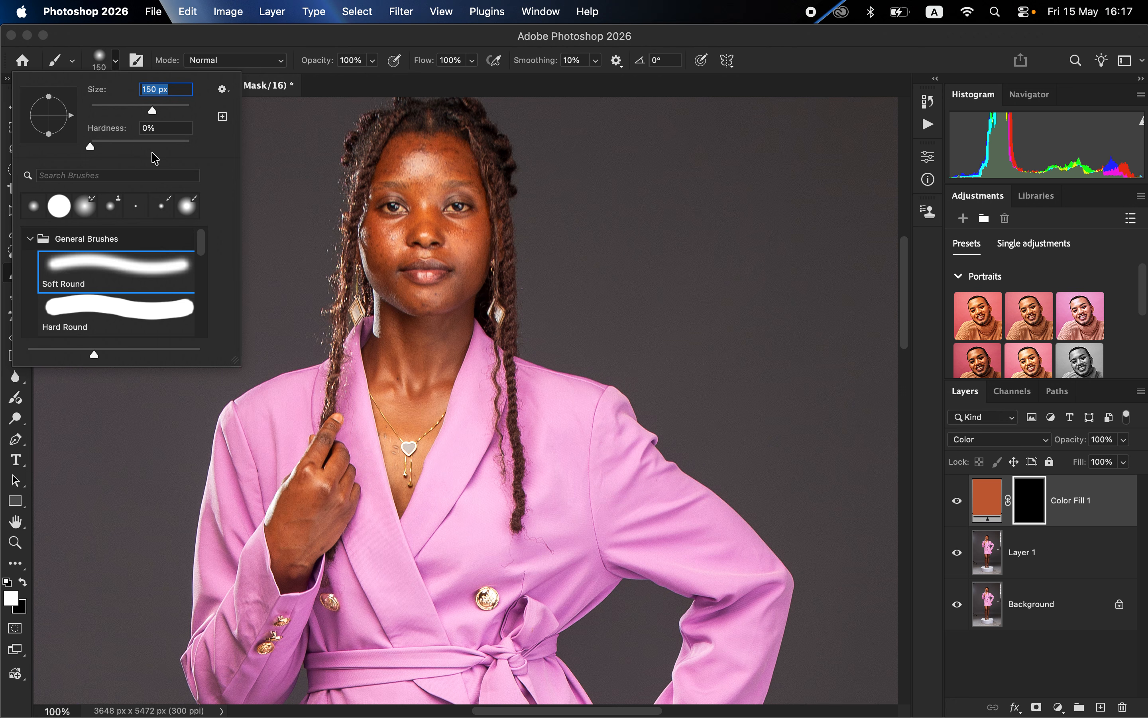
{"action": "left_click", "coordinate": [343, 93]}
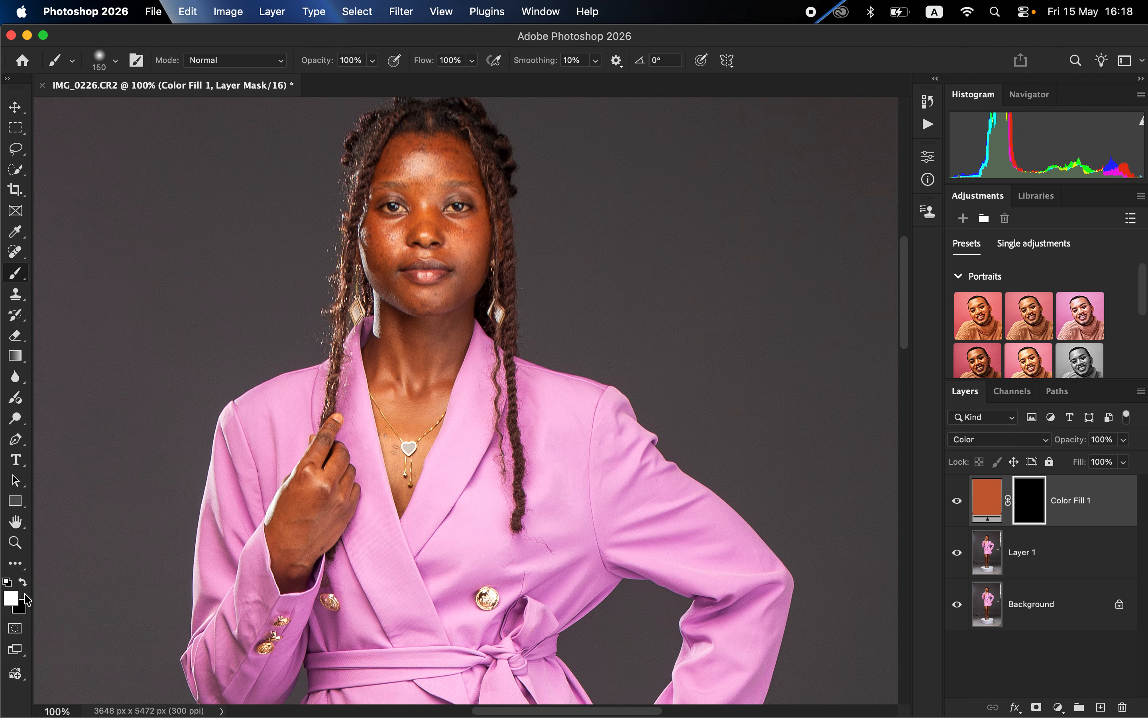
{"action": "left_click", "coordinate": [7, 582]}
{"action": "key", "text": "x"}
{"action": "key", "text": "x"}
{"action": "key", "text": "x"}
{"action": "key", "text": "x"}
{"action": "key", "text": "x"}
{"action": "key", "text": "x"}
{"action": "key", "text": "x"}
{"action": "key", "text": "x"}
{"action": "left_click", "coordinate": [22, 580]}
Step: Paint white on the fill layer's mask over the cheeks, mouth area and chin with an 80 px brush
{"action": "key", "text": "bracketleft"}
{"action": "key", "text": "bracketleft"}
{"action": "key", "text": "bracketleft"}
{"action": "key", "text": "bracketleft"}
{"action": "mouse_move", "coordinate": [411, 350]}
{"action": "left_mouse_down"}
{"action": "mouse_move", "coordinate": [392, 318]}
{"action": "mouse_move", "coordinate": [393, 379]}
{"action": "mouse_move", "coordinate": [443, 334]}
{"action": "mouse_move", "coordinate": [411, 321]}
{"action": "mouse_move", "coordinate": [434, 374]}
{"action": "mouse_move", "coordinate": [425, 364]}
{"action": "mouse_move", "coordinate": [430, 399]}
{"action": "mouse_move", "coordinate": [411, 350]}
{"action": "left_mouse_up"}
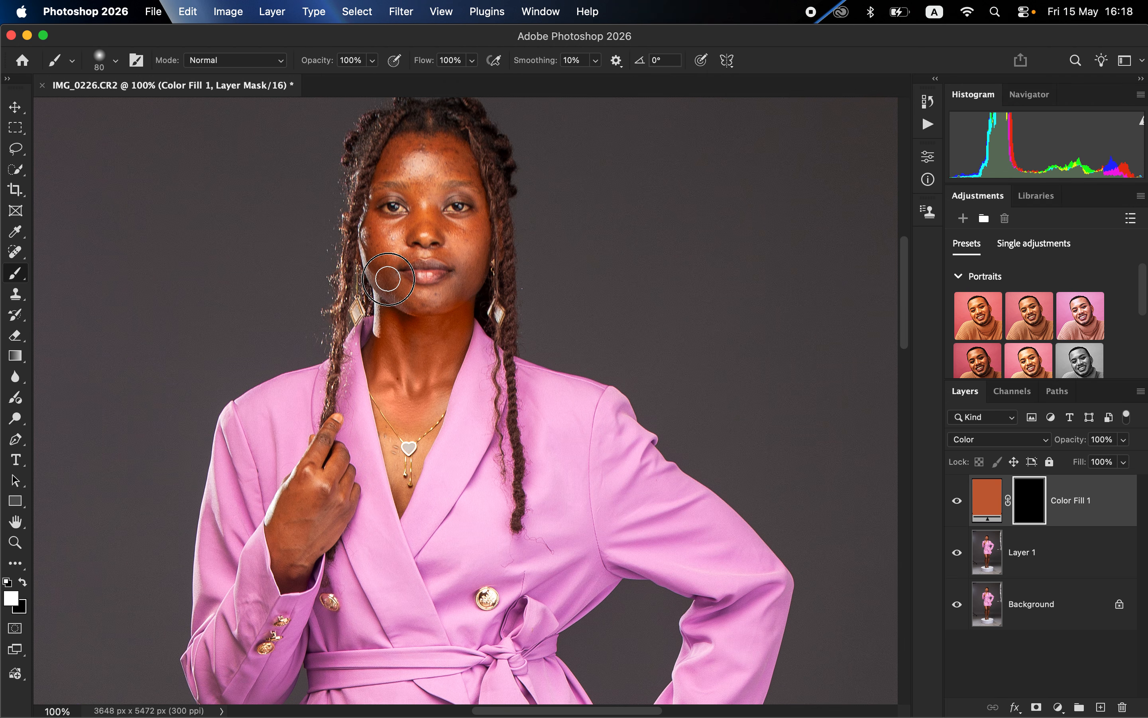
{"action": "left_click_drag", "start_coordinate": [388, 279], "coordinate": [403, 242]}
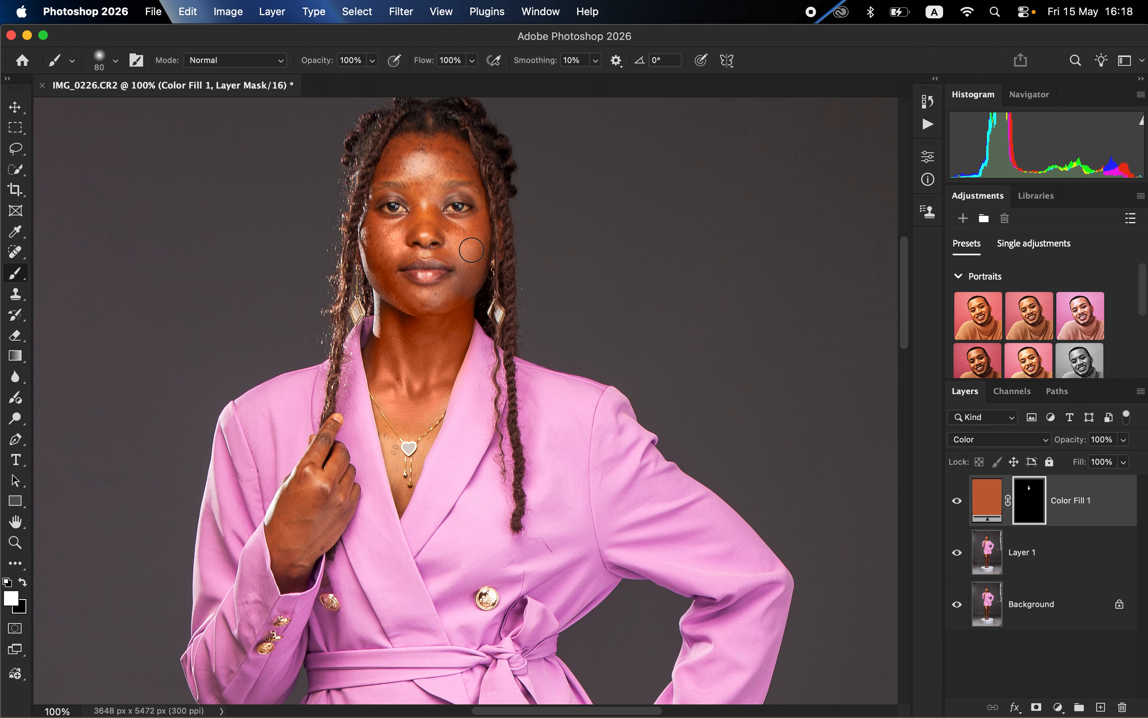
{"action": "mouse_move", "coordinate": [473, 233]}
{"action": "left_mouse_down"}
{"action": "mouse_move", "coordinate": [464, 273]}
{"action": "mouse_move", "coordinate": [428, 289]}
{"action": "left_mouse_up"}
{"action": "mouse_move", "coordinate": [403, 232]}
{"action": "left_mouse_down"}
{"action": "mouse_move", "coordinate": [379, 210]}
{"action": "mouse_move", "coordinate": [402, 409]}
{"action": "mouse_move", "coordinate": [416, 299]}
{"action": "left_mouse_up"}
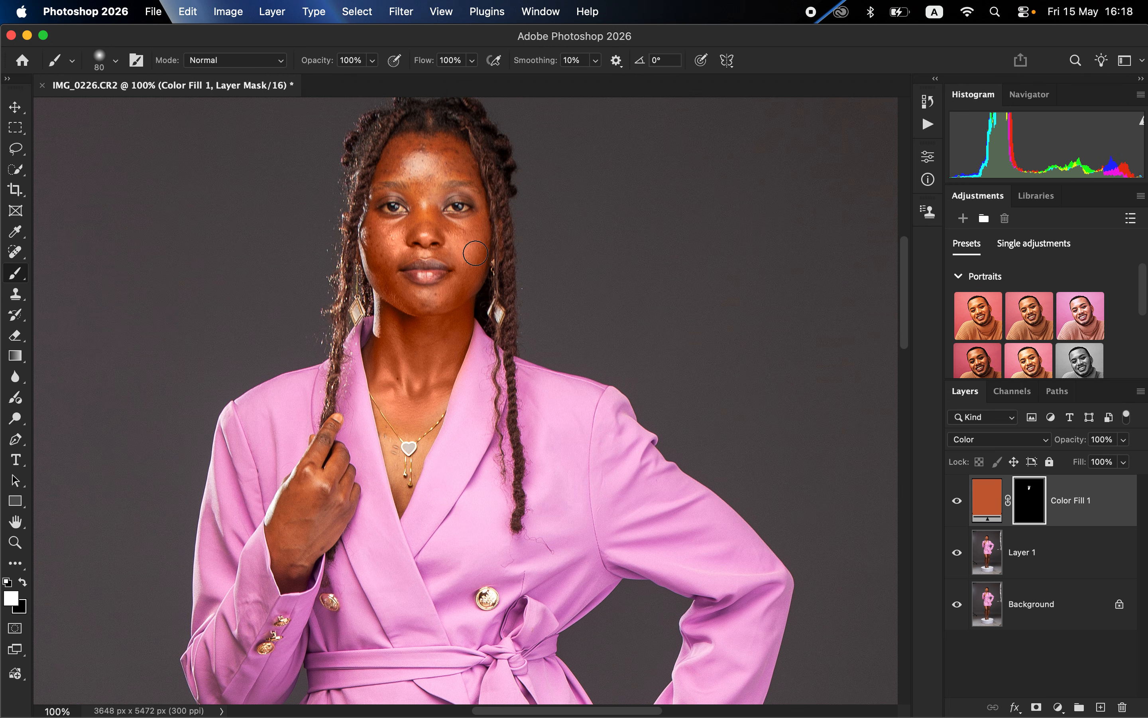
{"action": "mouse_move", "coordinate": [474, 254]}
{"action": "left_mouse_down"}
{"action": "mouse_move", "coordinate": [469, 283]}
{"action": "mouse_move", "coordinate": [456, 250]}
{"action": "left_mouse_up"}
Step: Reveal the skin-tone fill across the forehead and nose bridge by painting the mask with a 50 px brush
{"action": "key", "text": "bracketleft"}
{"action": "key", "text": "bracketleft"}
{"action": "key", "text": "bracketleft"}
{"action": "left_click", "coordinate": [387, 168]}
{"action": "mouse_move", "coordinate": [422, 208]}
{"action": "left_mouse_down"}
{"action": "mouse_move", "coordinate": [429, 161]}
{"action": "mouse_move", "coordinate": [391, 169]}
{"action": "left_mouse_up"}
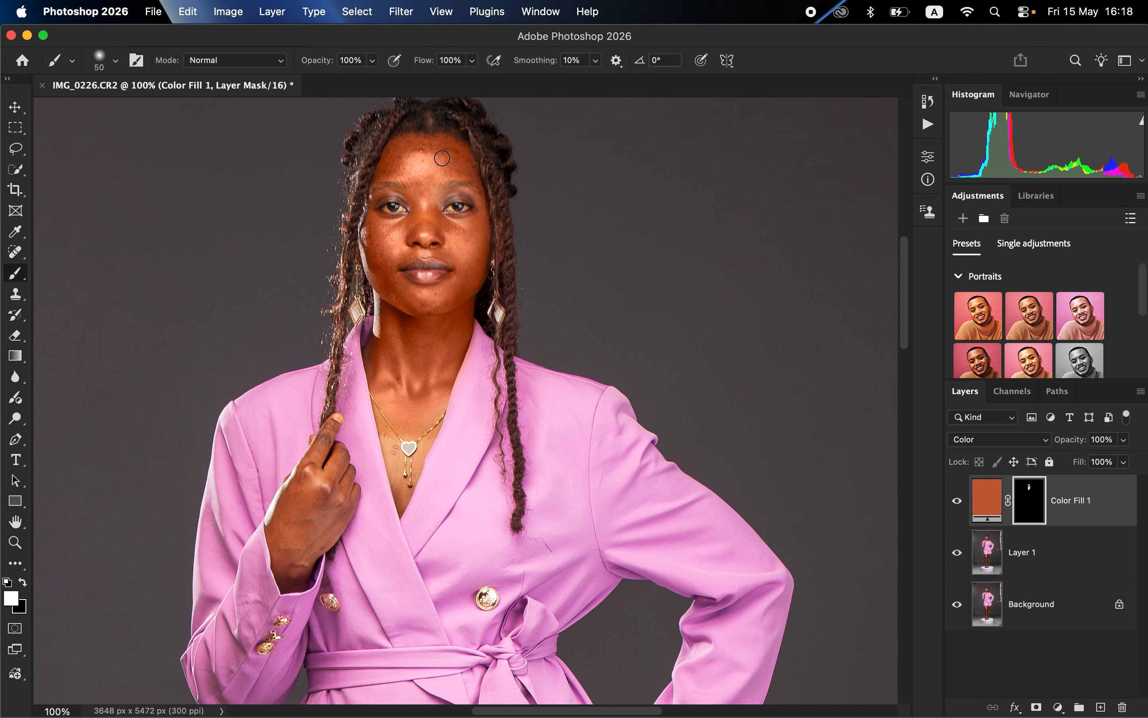
{"action": "left_click", "coordinate": [431, 194]}
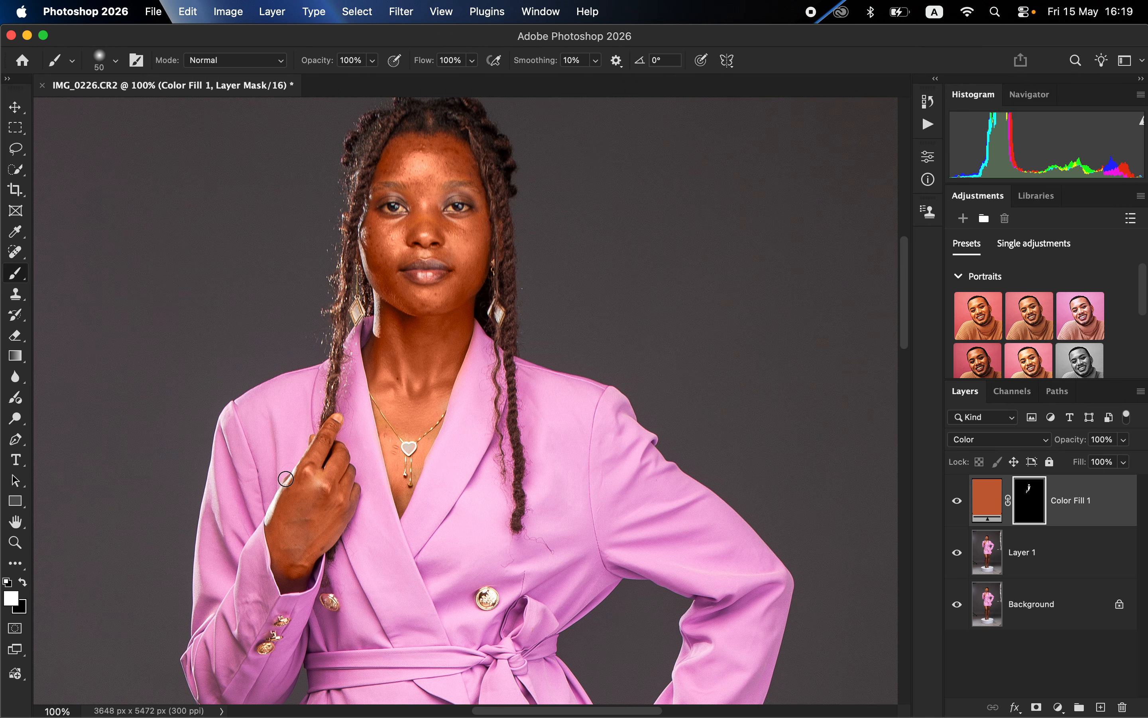
Step: Paint the mask over the back of the raised hand with a larger brush to even out its skin color
{"action": "key", "text": "bracketright"}
{"action": "key", "text": "bracketright"}
{"action": "key", "text": "bracketright"}
{"action": "key", "text": "bracketright"}
{"action": "mouse_move", "coordinate": [305, 492]}
{"action": "left_mouse_down"}
{"action": "mouse_move", "coordinate": [294, 536]}
{"action": "mouse_move", "coordinate": [303, 503]}
{"action": "mouse_move", "coordinate": [313, 520]}
{"action": "mouse_move", "coordinate": [312, 504]}
{"action": "mouse_move", "coordinate": [302, 533]}
{"action": "left_mouse_up"}
Step: Paint the mask over the hand resting on the hip with a 50 px brush
{"action": "key", "text": "space"}
{"action": "scroll", "coordinate": [892, 351], "scroll_direction": "down", "scroll_amount": 10}
{"action": "key", "text": "bracketleft"}
{"action": "key", "text": "bracketleft"}
{"action": "key", "text": "bracketleft"}
{"action": "key", "text": "bracketleft"}
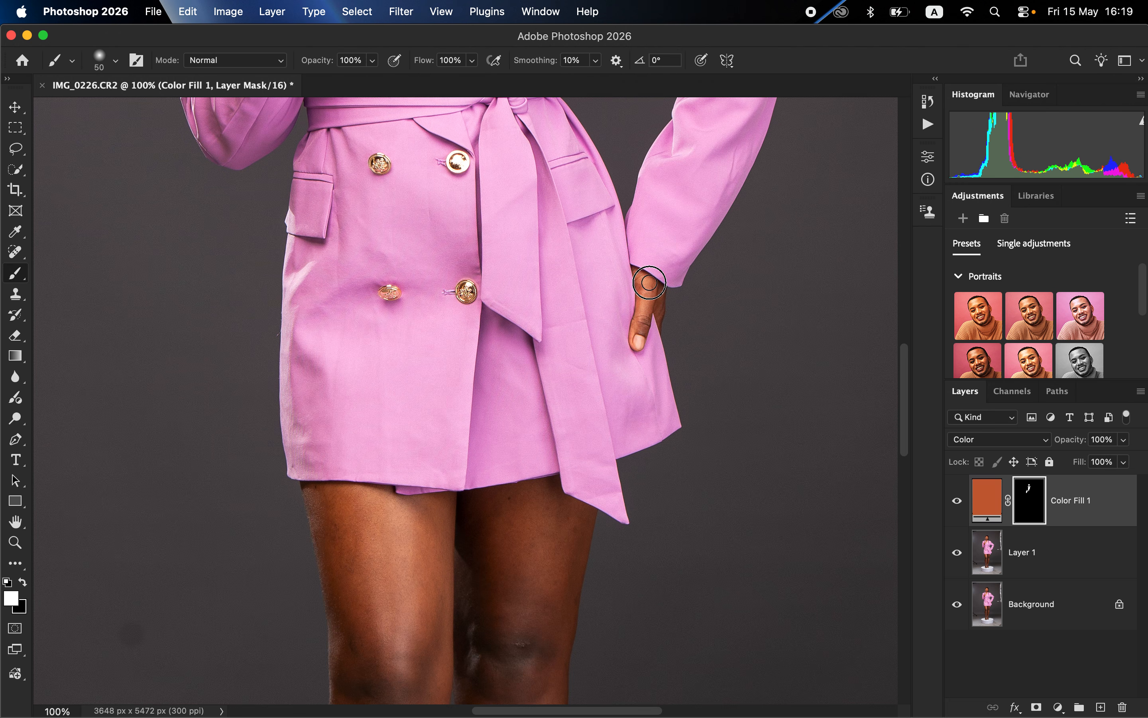
{"action": "left_click_drag", "start_coordinate": [660, 310], "coordinate": [659, 295]}
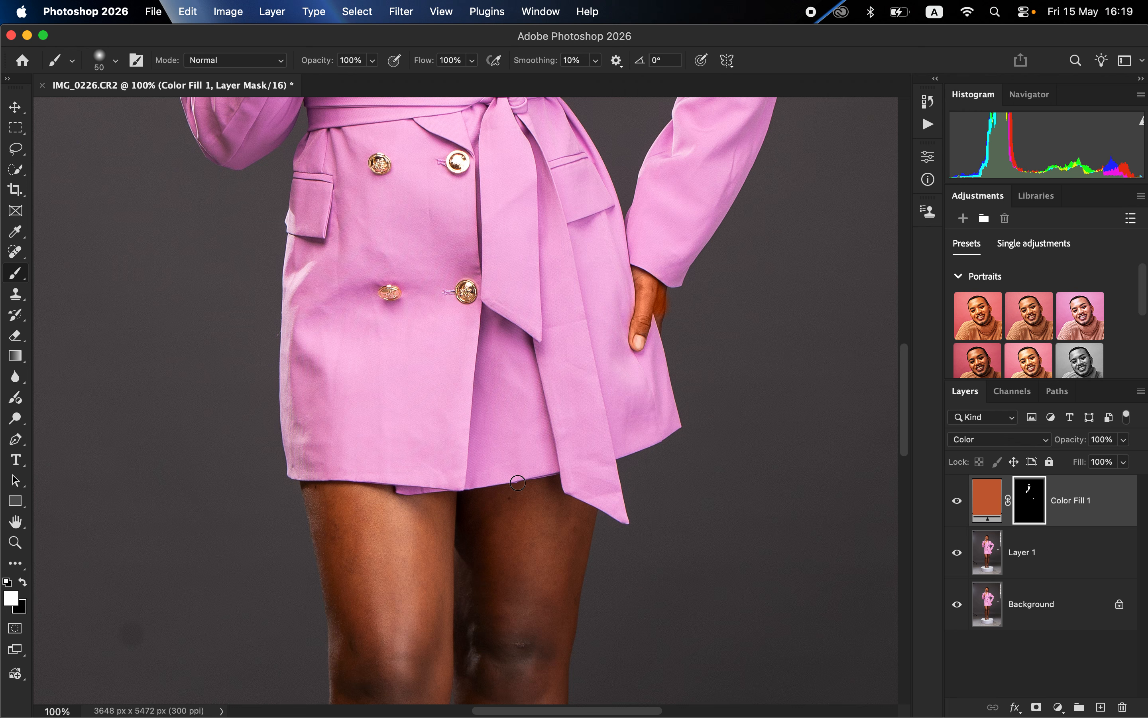
Step: Reveal the skin-tone fill over both legs, from thighs to ankles, by painting the mask in white with a 175 px brush
{"action": "left_click", "coordinate": [22, 581]}
{"action": "left_click", "coordinate": [22, 581]}
{"action": "key", "text": "x"}
{"action": "key", "text": "super+minus"}
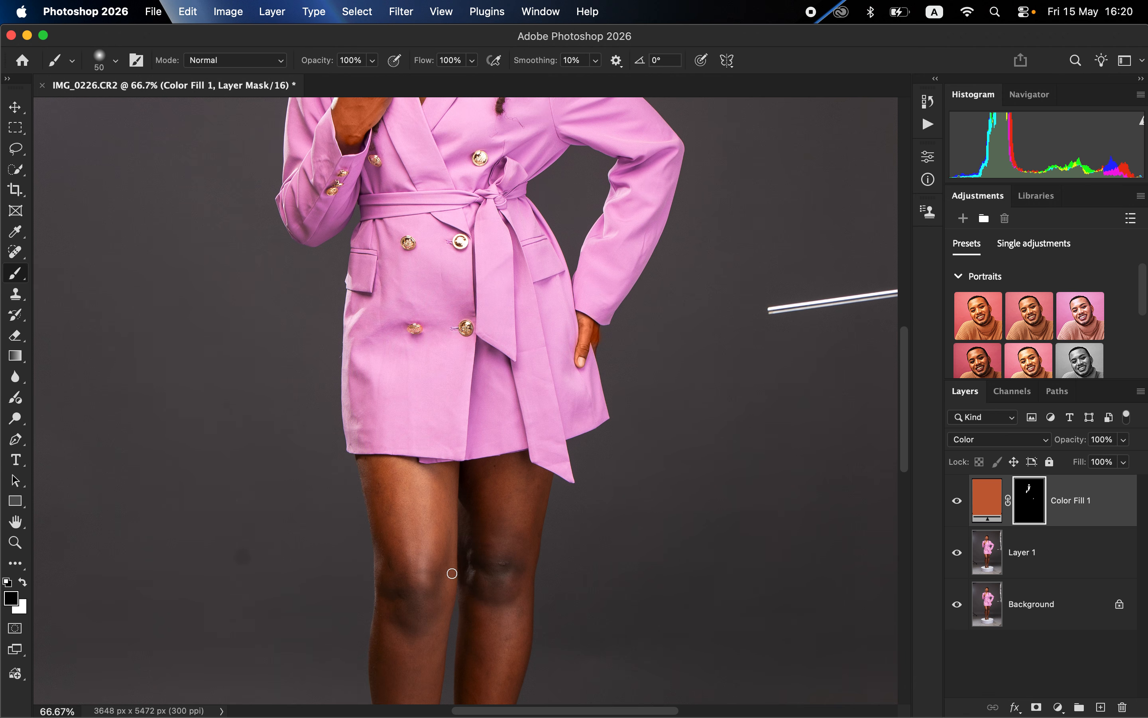
{"action": "key", "text": "x"}
{"action": "key", "text": "bracketright"}
{"action": "key", "text": "bracketright"}
{"action": "key", "text": "bracketright"}
{"action": "key", "text": "bracketright"}
{"action": "key", "text": "bracketright"}
{"action": "key", "text": "bracketright"}
{"action": "key", "text": "bracketright"}
{"action": "key", "text": "bracketright"}
{"action": "left_click_drag", "start_coordinate": [565, 501], "coordinate": [579, 325]}
{"action": "left_click", "coordinate": [502, 317]}
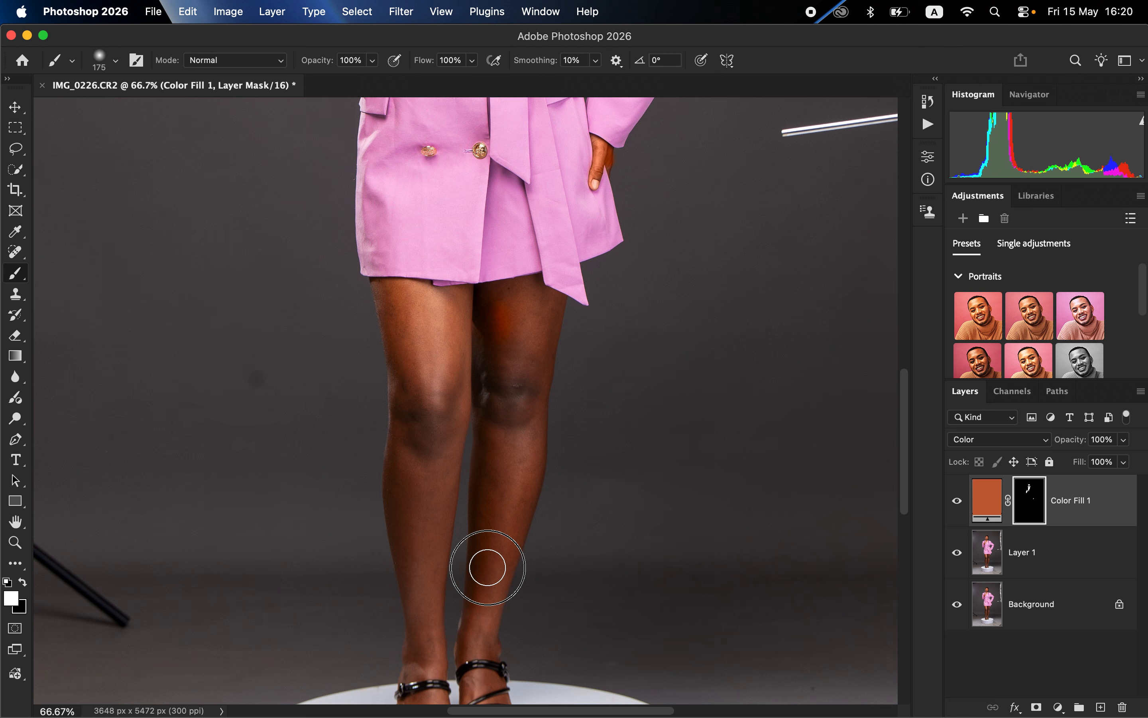
{"action": "mouse_move", "coordinate": [512, 503]}
{"action": "left_mouse_down"}
{"action": "mouse_move", "coordinate": [535, 391]}
{"action": "mouse_move", "coordinate": [520, 374]}
{"action": "mouse_move", "coordinate": [517, 385]}
{"action": "left_mouse_up"}
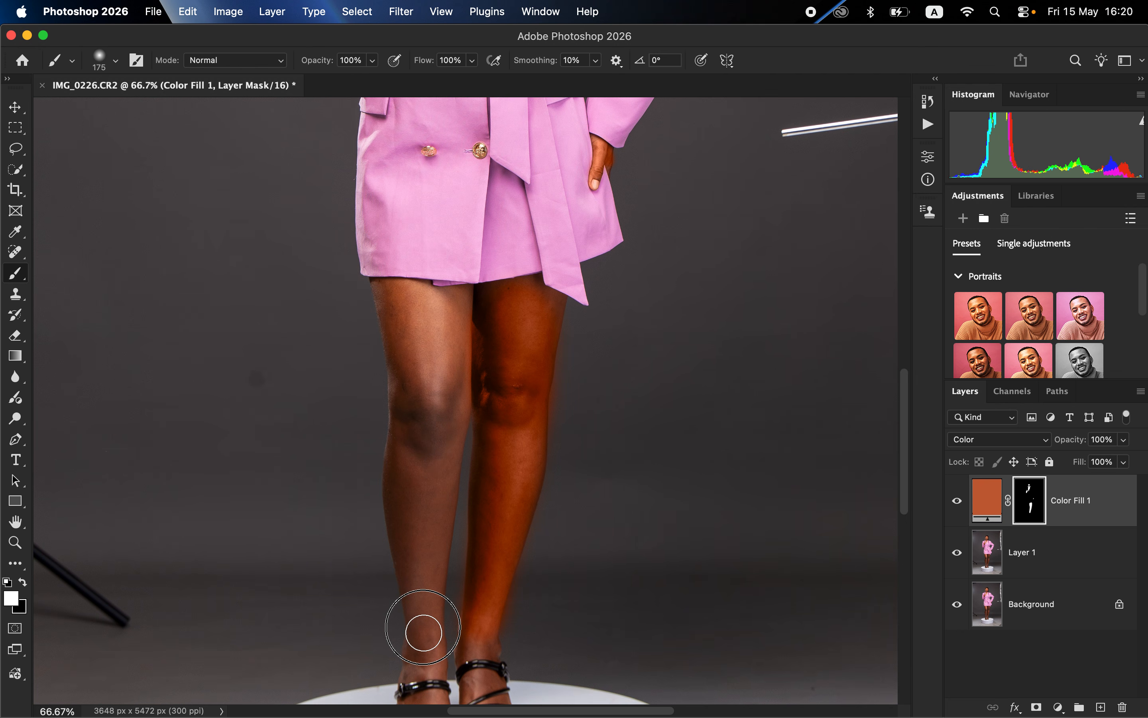
{"action": "left_click_drag", "start_coordinate": [404, 301], "coordinate": [517, 396]}
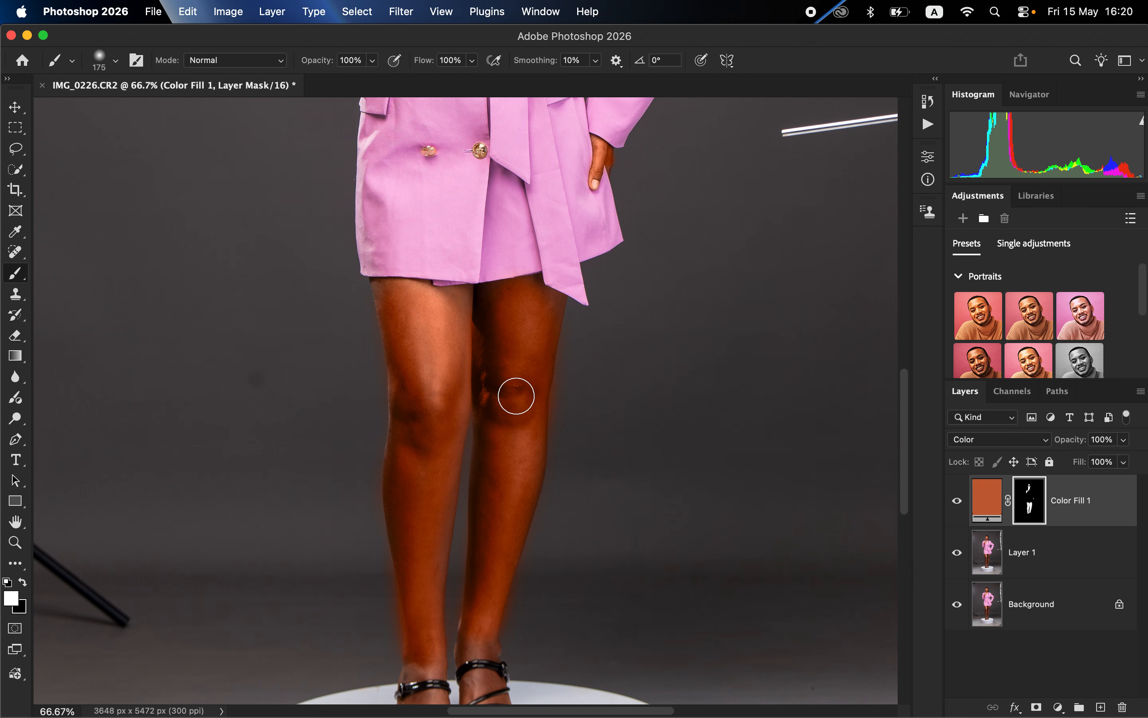
Step: Touch up the mask along the upper thigh just below the dress hem with an 80 px brush
{"action": "key", "text": "bracketleft"}
{"action": "key", "text": "bracketleft"}
{"action": "key", "text": "bracketleft"}
{"action": "key", "text": "bracketleft"}
{"action": "key", "text": "bracketleft"}
{"action": "left_click_drag", "start_coordinate": [384, 293], "coordinate": [385, 299]}
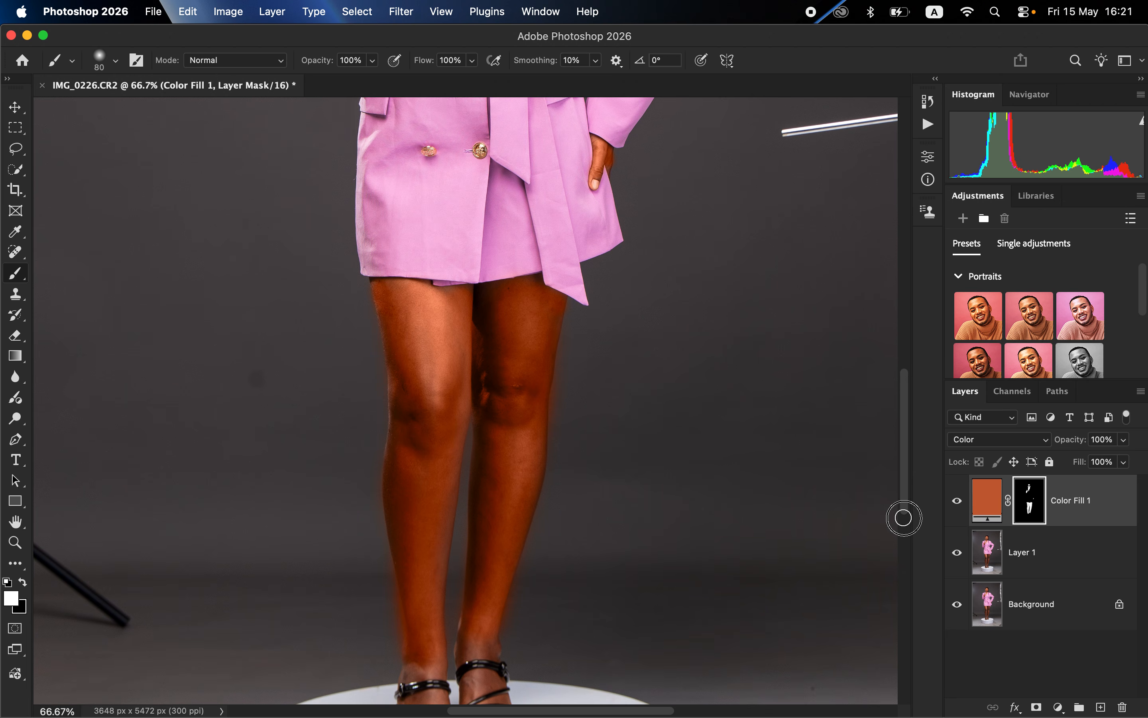
{"action": "scroll", "coordinate": [904, 518], "scroll_direction": "down", "scroll_amount": 2}
{"action": "scroll", "coordinate": [902, 503], "scroll_direction": "up", "scroll_amount": 5}
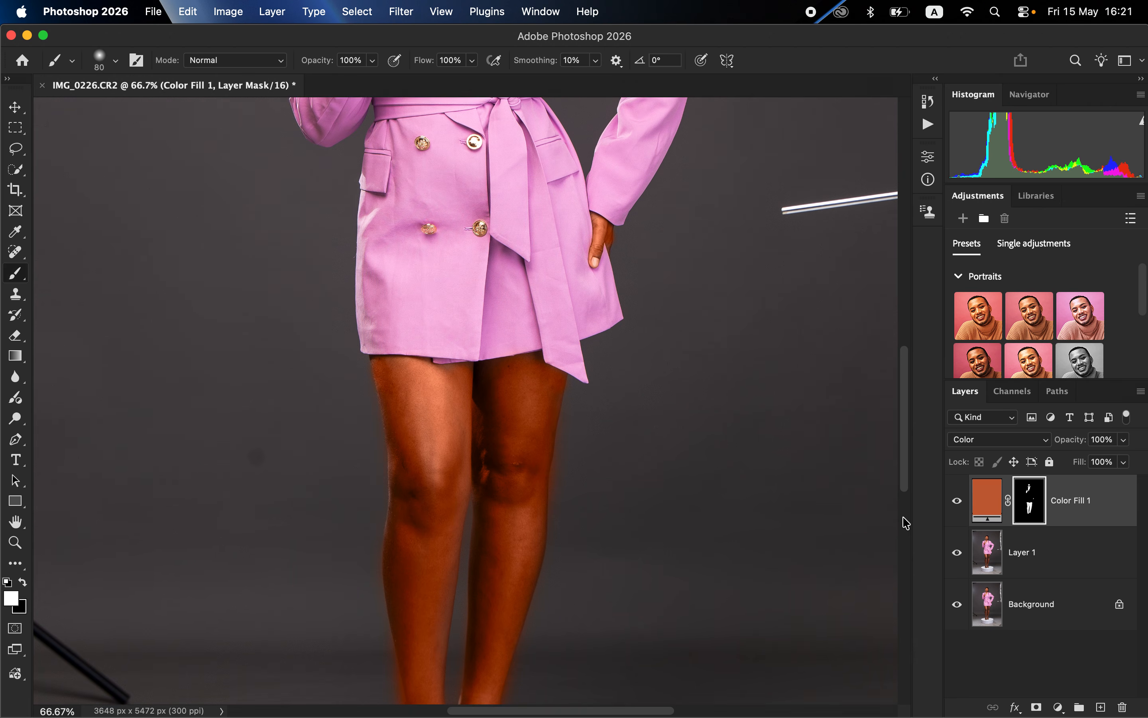
{"action": "scroll", "coordinate": [904, 503], "scroll_direction": "up", "scroll_amount": 1}
{"action": "scroll", "coordinate": [904, 499], "scroll_direction": "down", "scroll_amount": 2}
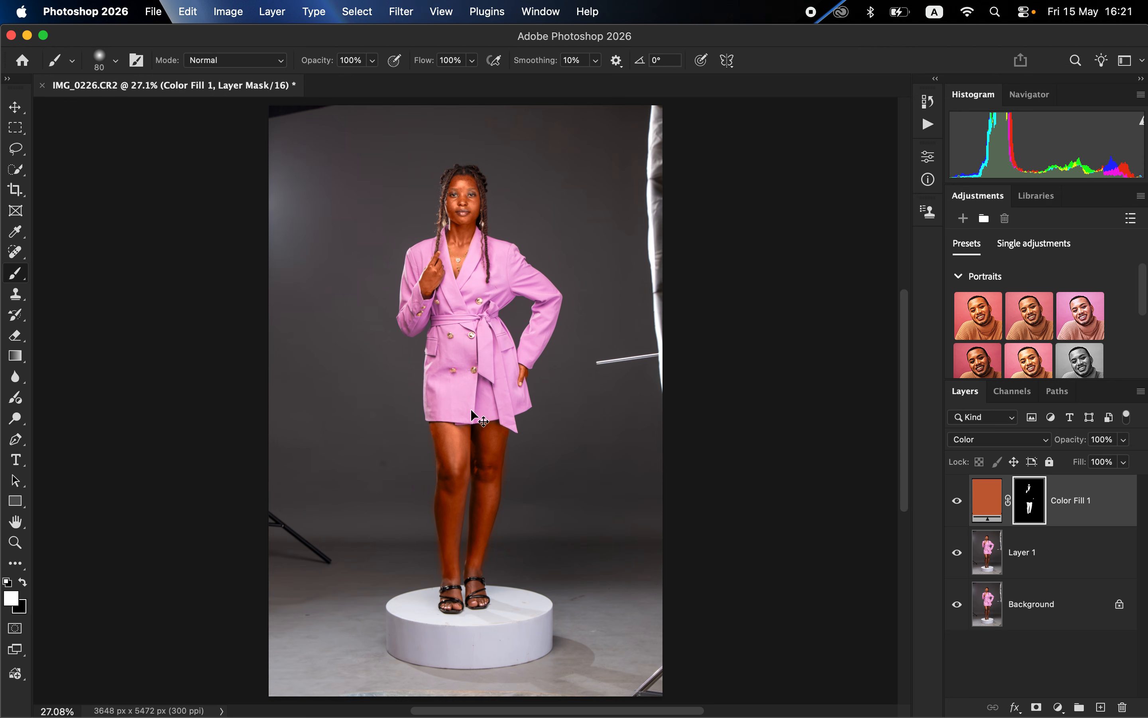
Step: Paint the mask in white over both feet and ankles with a 50 px brush to even out their skin color
{"action": "key", "text": "super+0"}
{"action": "key", "text": "super+equal"}
{"action": "key", "text": "super+equal"}
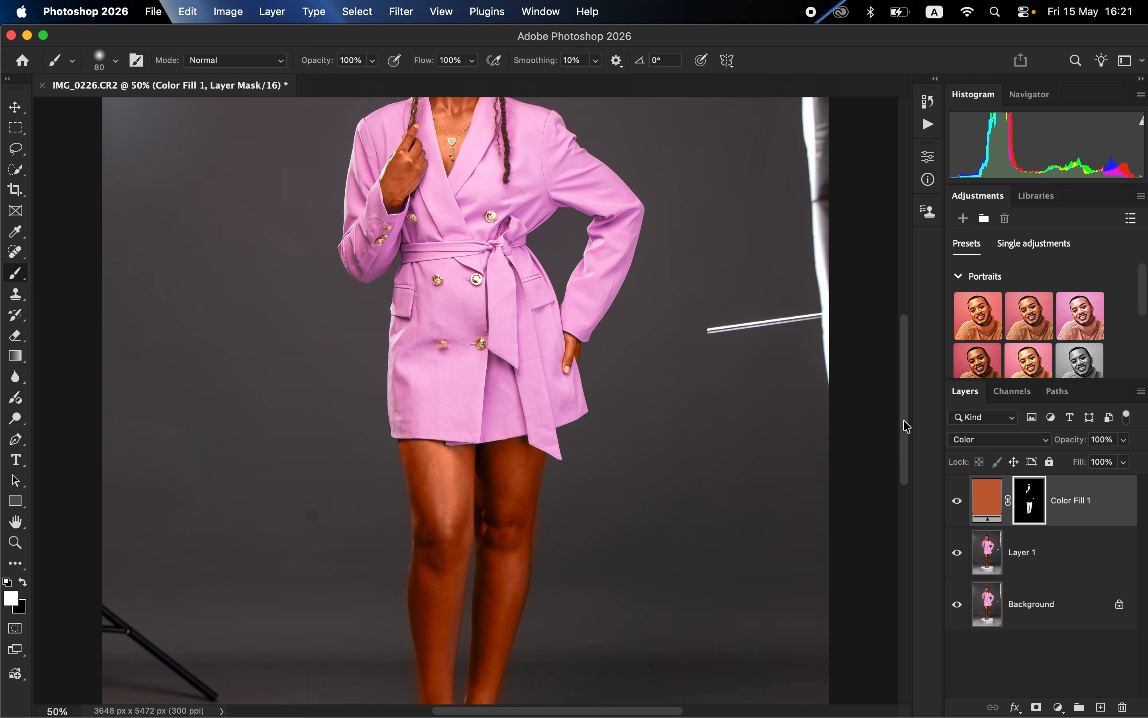
{"action": "left_click", "coordinate": [897, 525]}
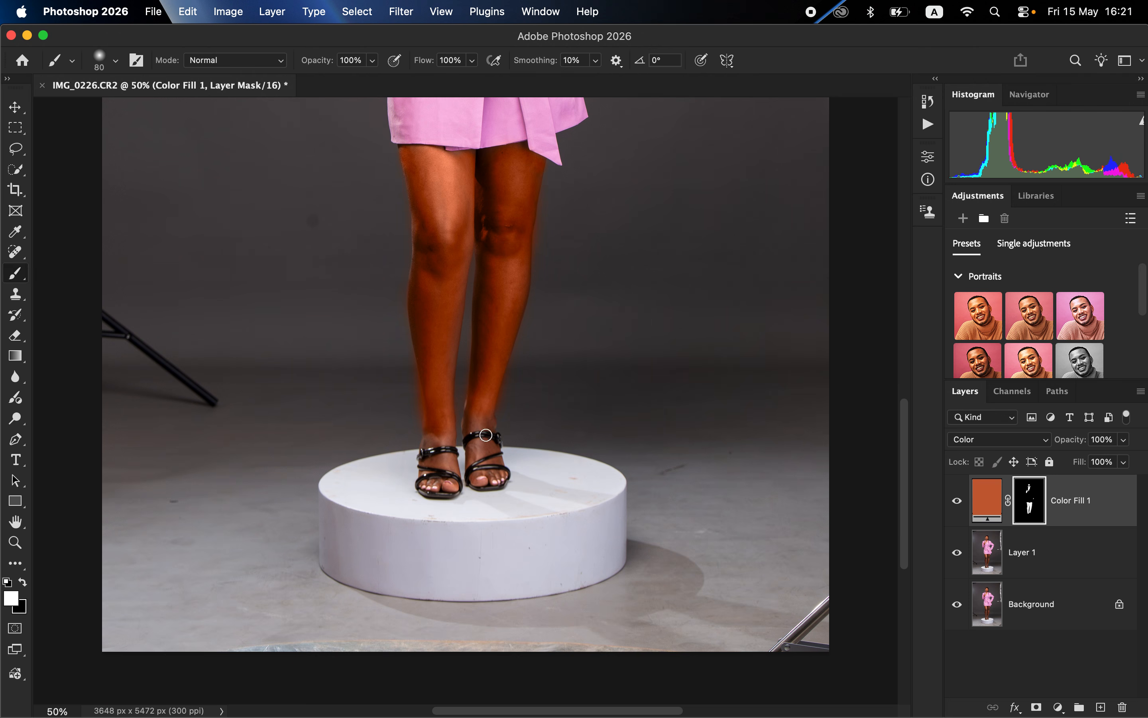
{"action": "key", "text": "bracketleft"}
{"action": "key", "text": "bracketleft"}
{"action": "key", "text": "bracketleft"}
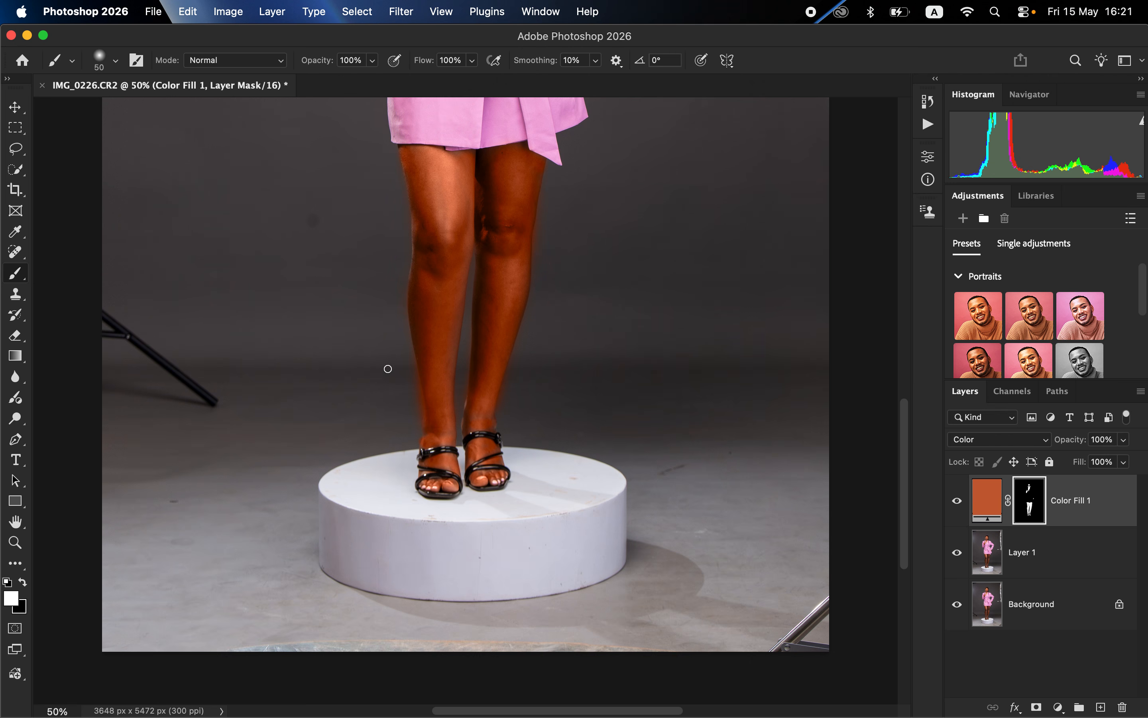
Step: Remove the fill's color spill along the outer edges of the lower legs by painting the mask in black with a 50 px brush
{"action": "key", "text": "x"}
{"action": "key", "text": "super+equal"}
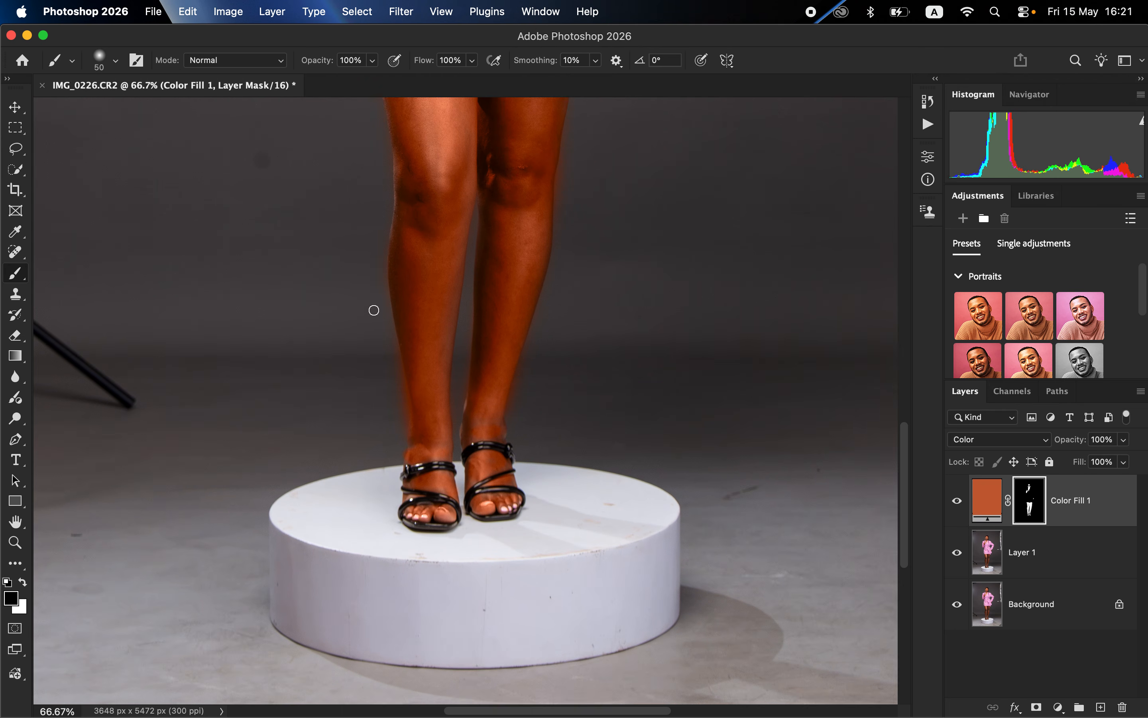
{"action": "left_click_drag", "start_coordinate": [393, 357], "coordinate": [401, 449]}
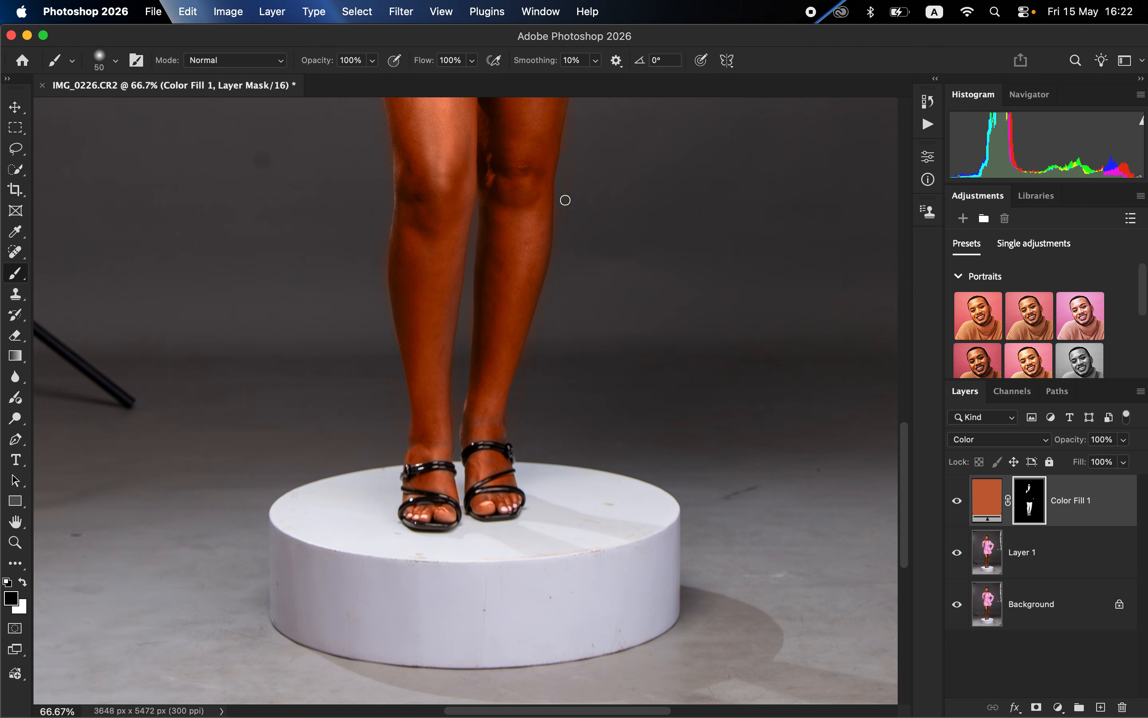
Step: Lower the opacity of the Color Fill 1 layer to about 39% and compare the image with the layer hidden and shown
{"action": "key", "text": "super+0"}
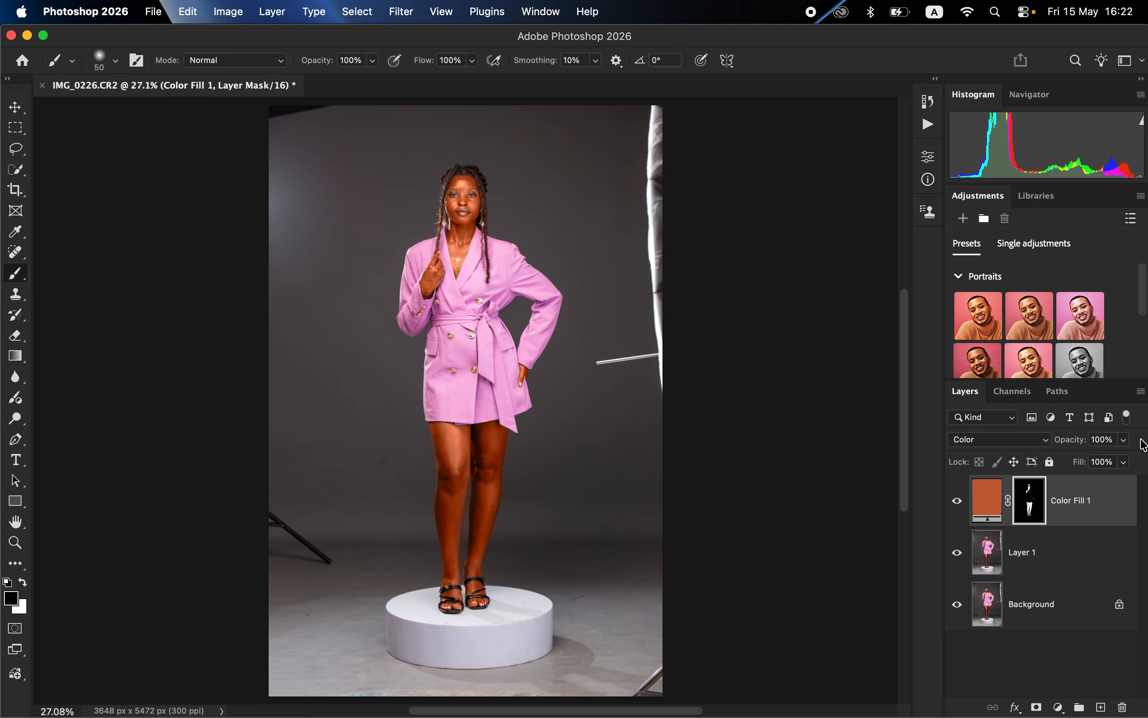
{"action": "left_click", "coordinate": [1127, 440]}
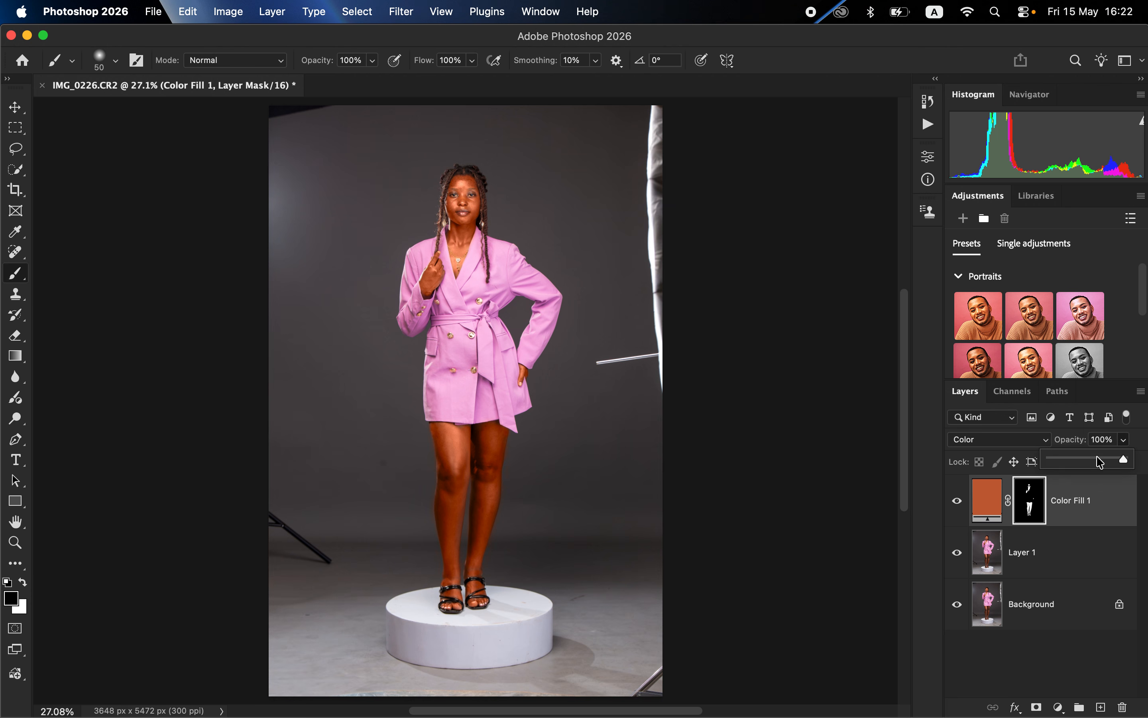
{"action": "left_click_drag", "start_coordinate": [1100, 462], "coordinate": [1092, 463]}
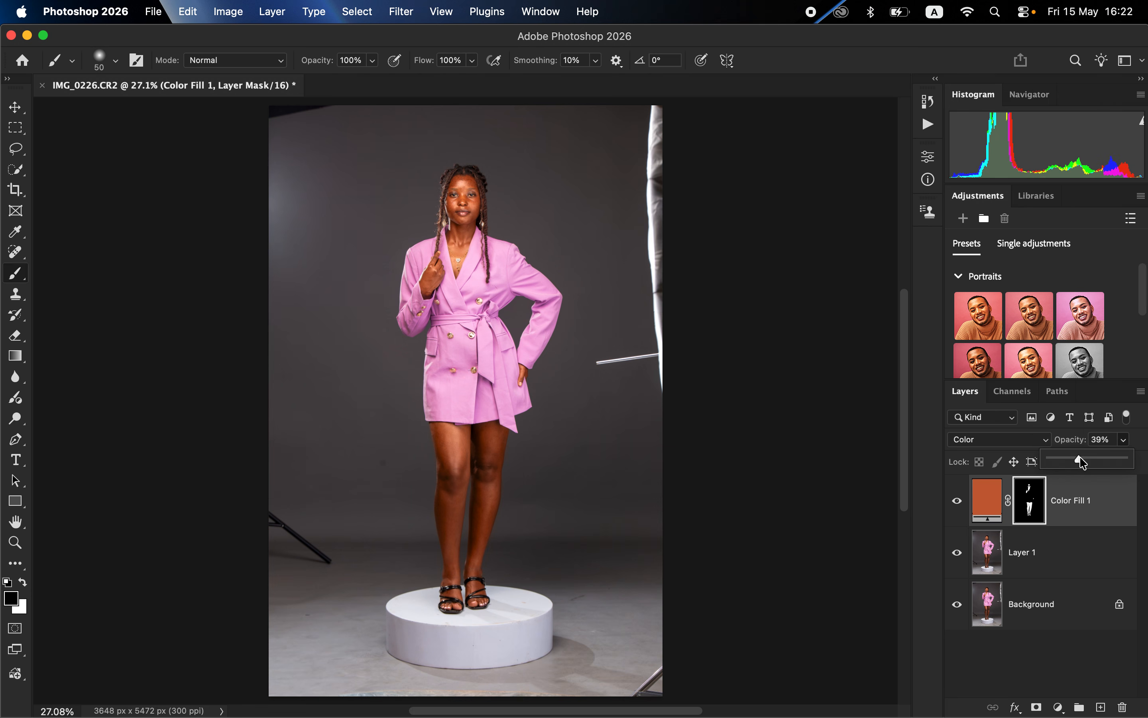
{"action": "left_click_drag", "start_coordinate": [1081, 461], "coordinate": [1081, 462]}
{"action": "left_click", "coordinate": [957, 504]}
{"action": "left_click", "coordinate": [957, 504]}
Step: Add a Hue/Saturation adjustment layer above the color fill and set its Reds to Hue +2 and Lightness -8
{"action": "left_click", "coordinate": [1053, 705]}
{"action": "left_click", "coordinate": [1052, 569]}
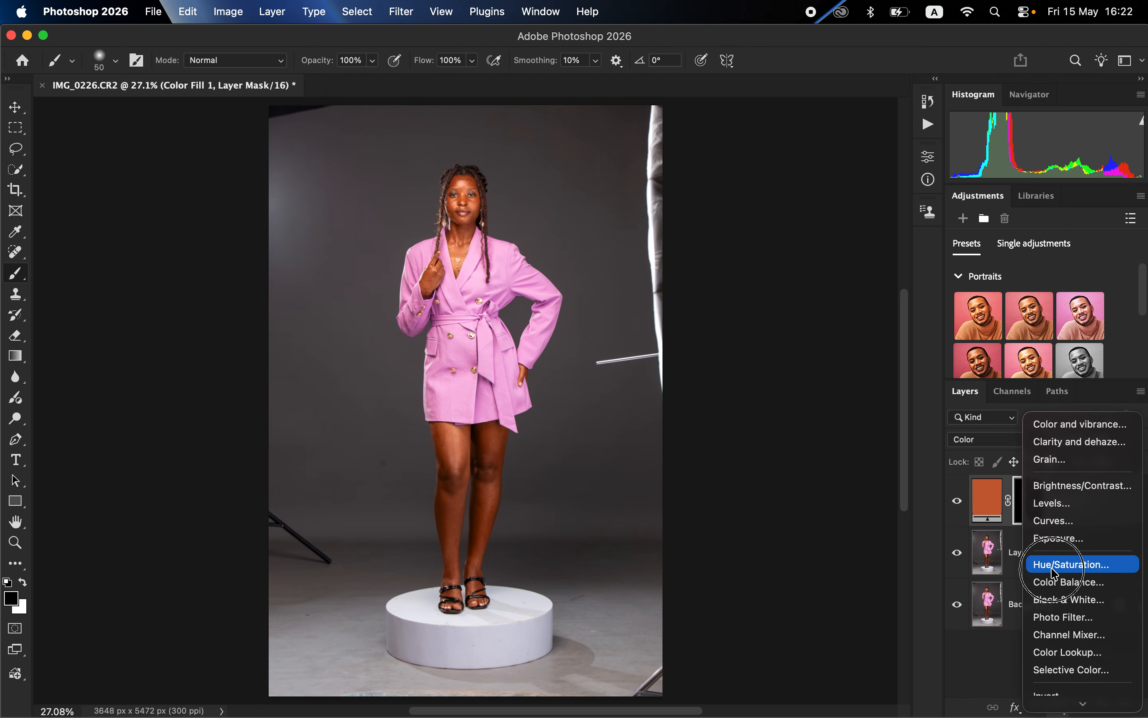
{"action": "left_click", "coordinate": [714, 233]}
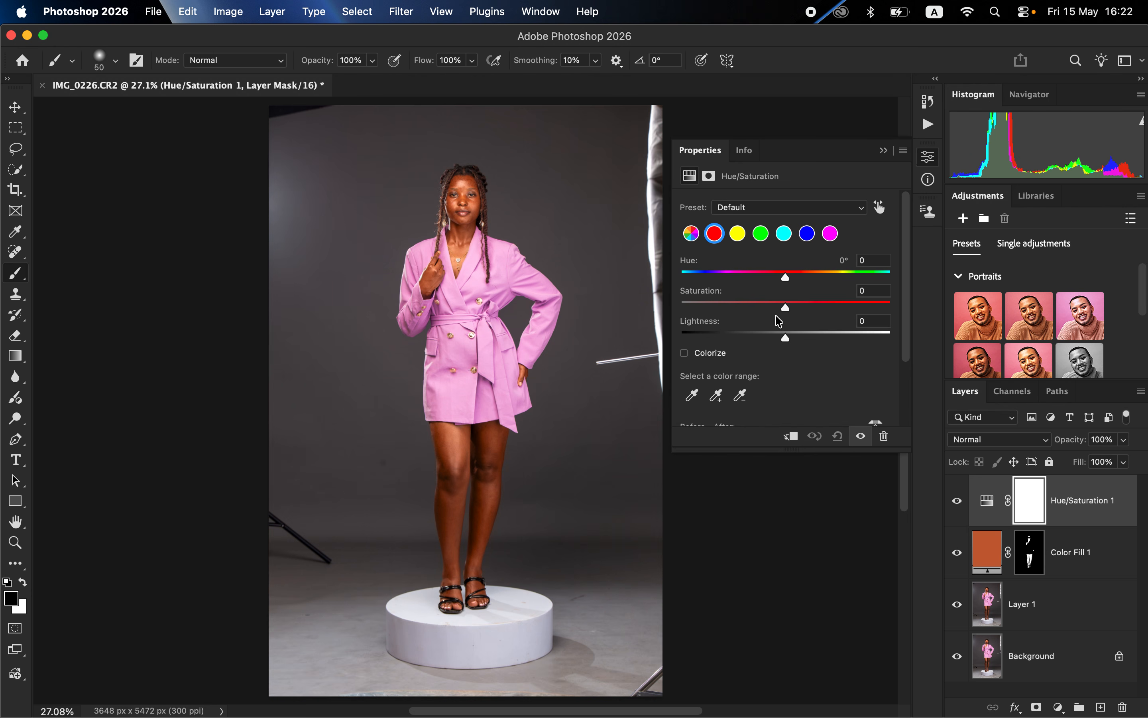
{"action": "left_click", "coordinate": [780, 341]}
{"action": "left_click_drag", "start_coordinate": [779, 341], "coordinate": [779, 341]}
{"action": "left_click_drag", "start_coordinate": [787, 276], "coordinate": [789, 280]}
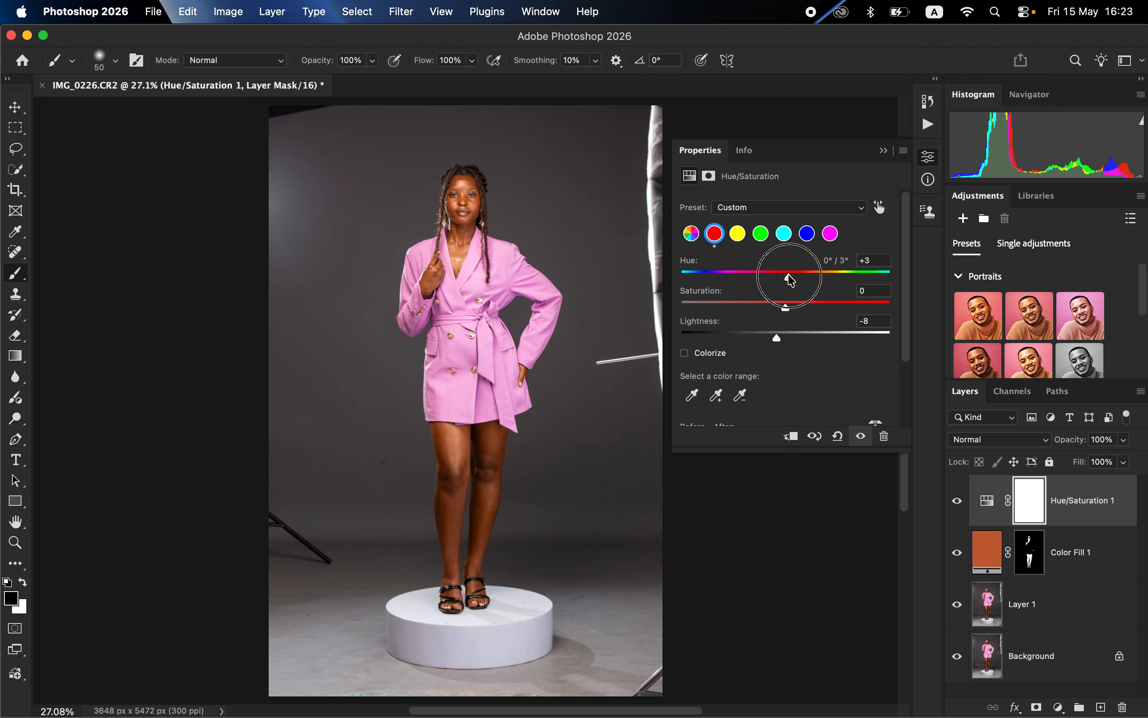
{"action": "left_click_drag", "start_coordinate": [790, 280], "coordinate": [789, 280]}
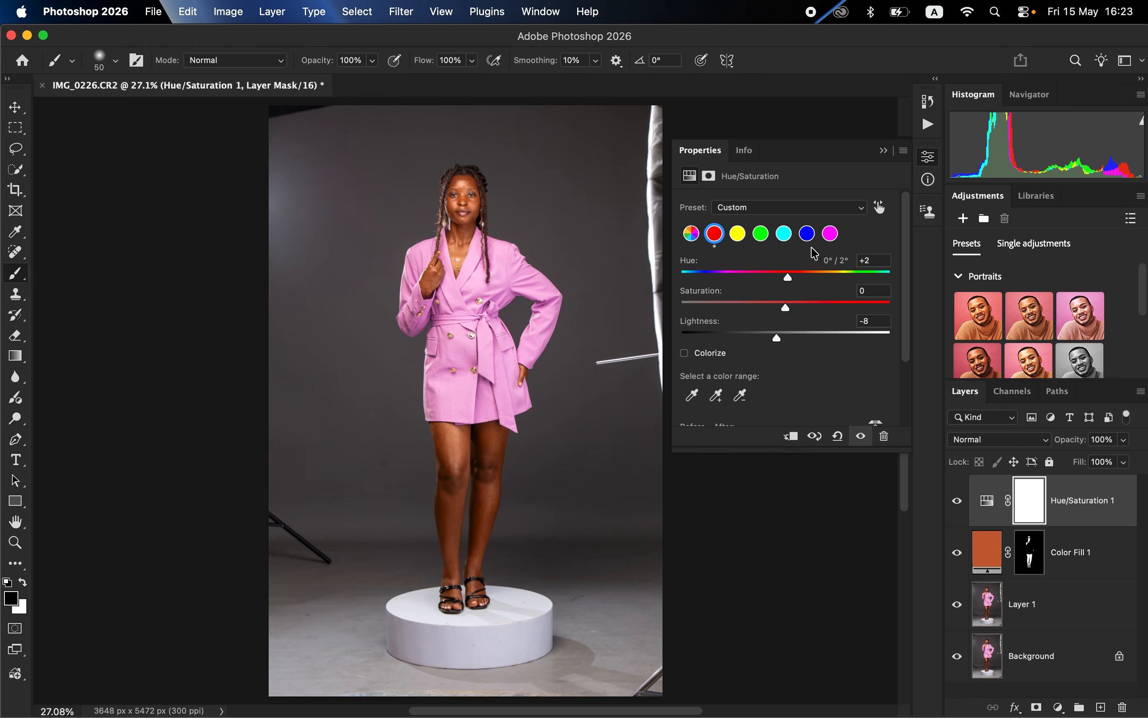
{"action": "left_click", "coordinate": [884, 152]}
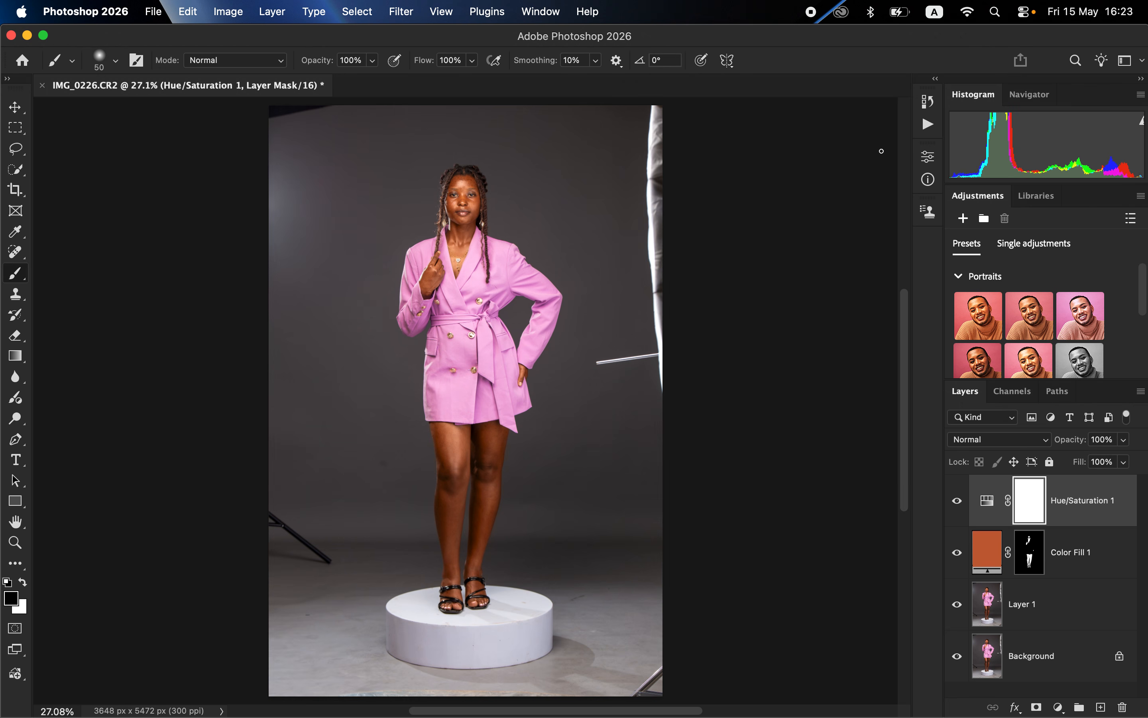